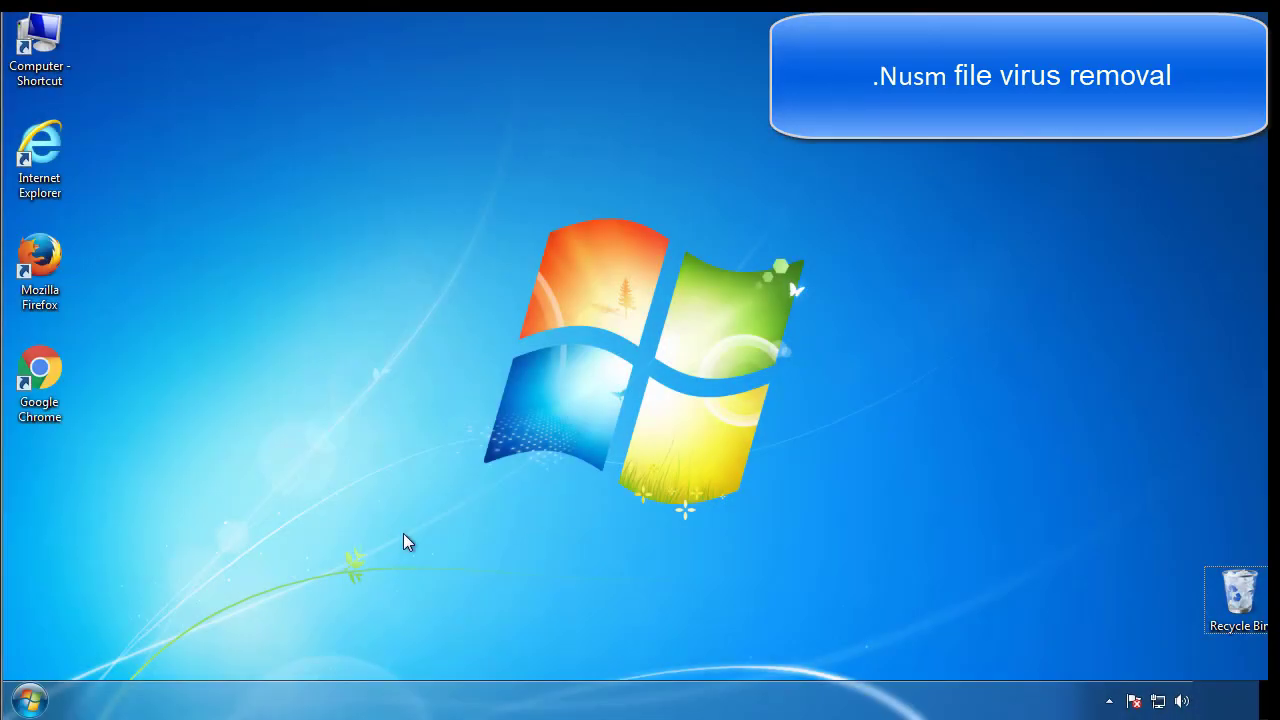
Enable Minimal safe boot in msconfig's Boot tab and restart the PC into Safe Mode
click(29, 700)
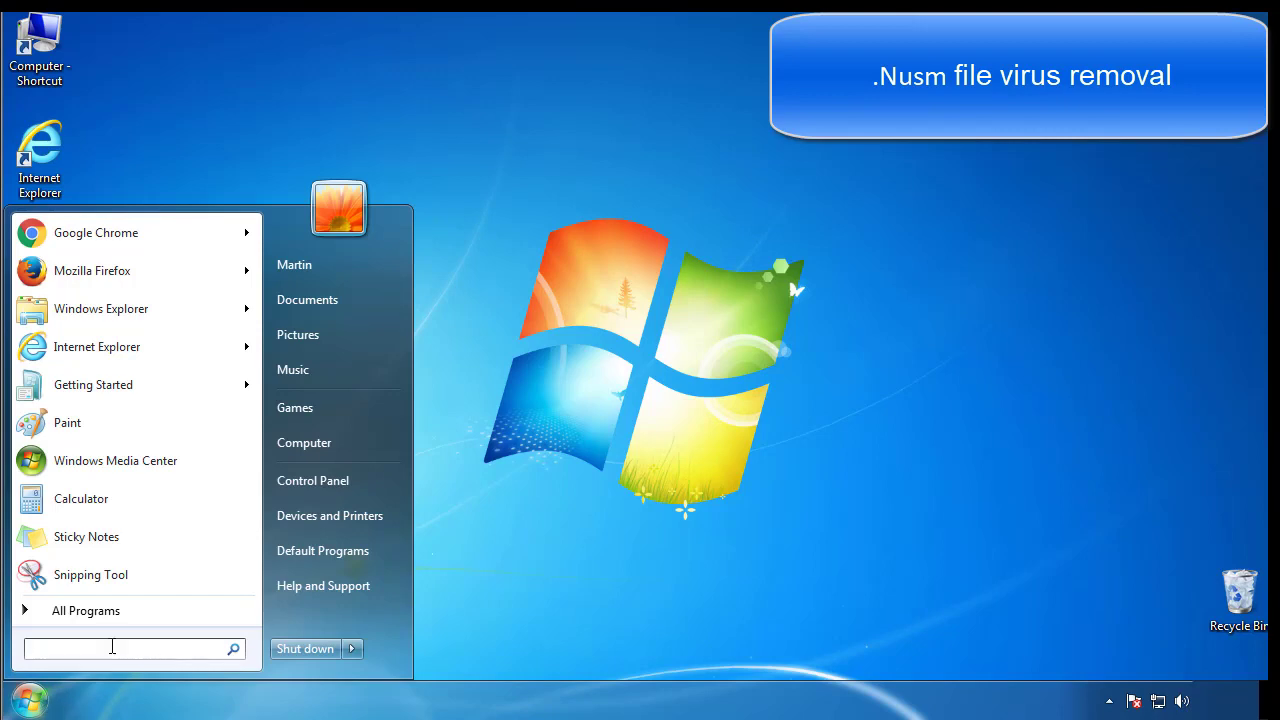
text(msconfig)
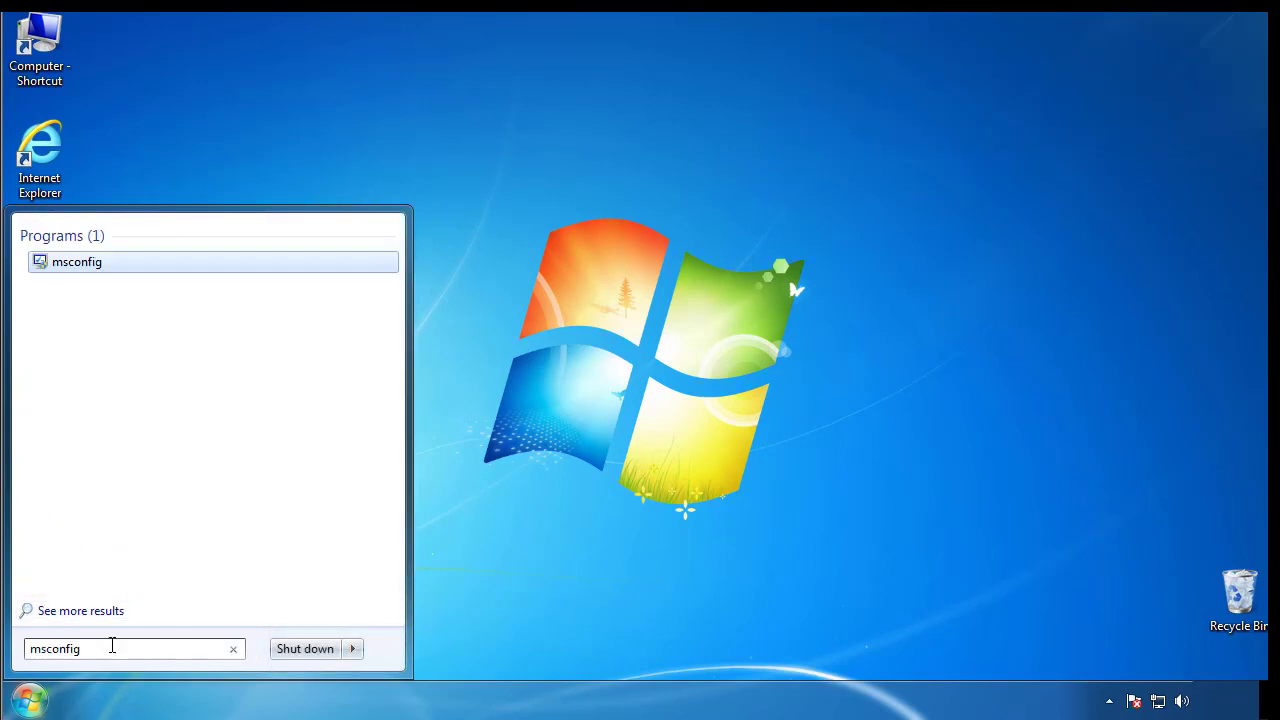
key(Return)
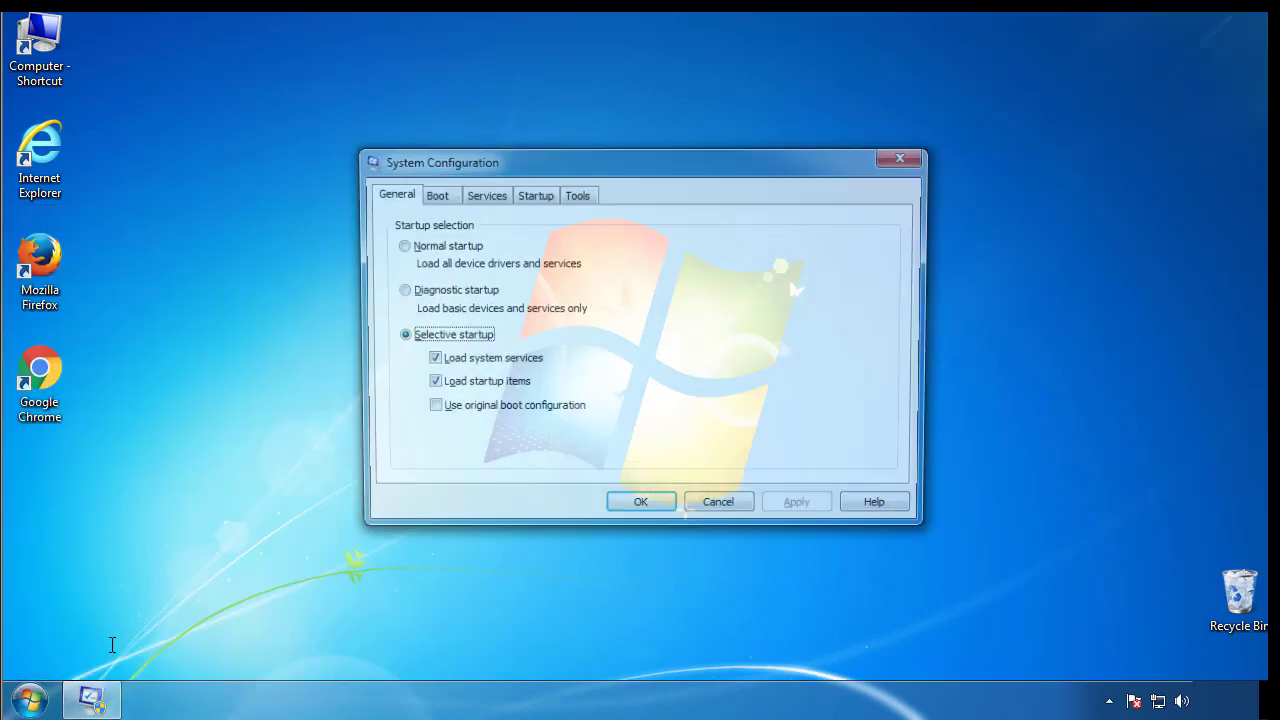
click(433, 197)
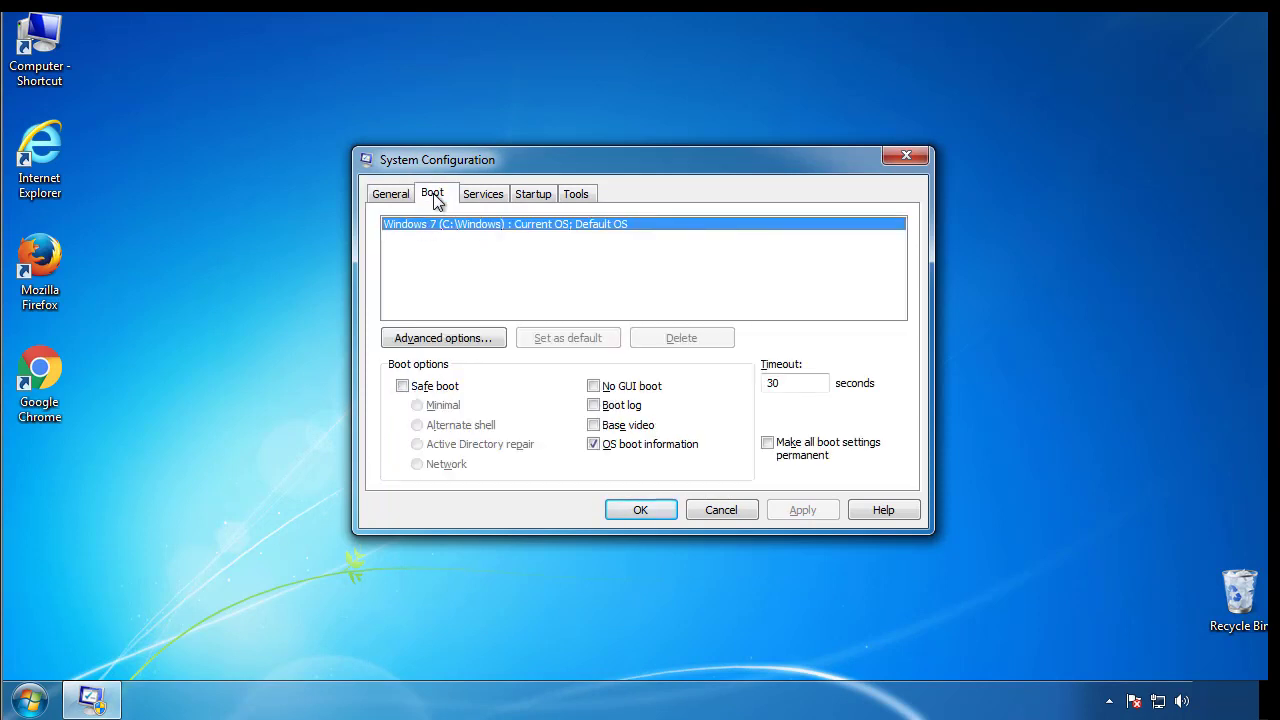
click(402, 386)
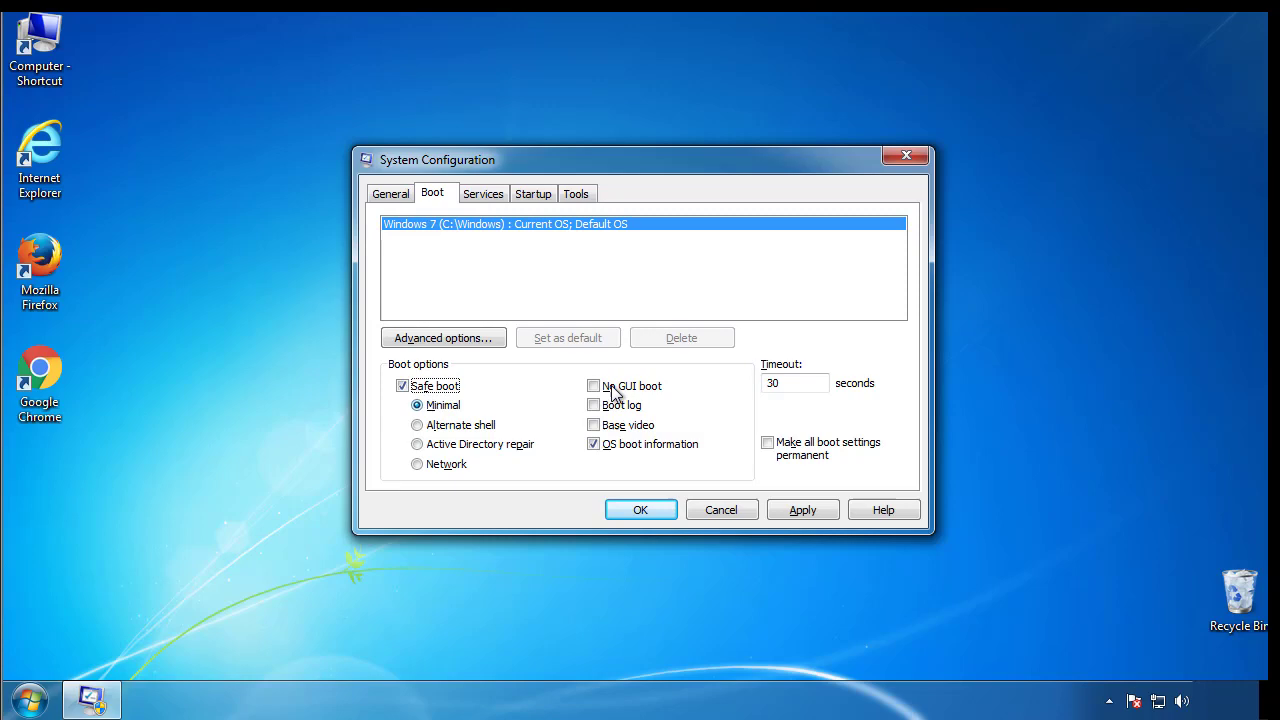
click(659, 517)
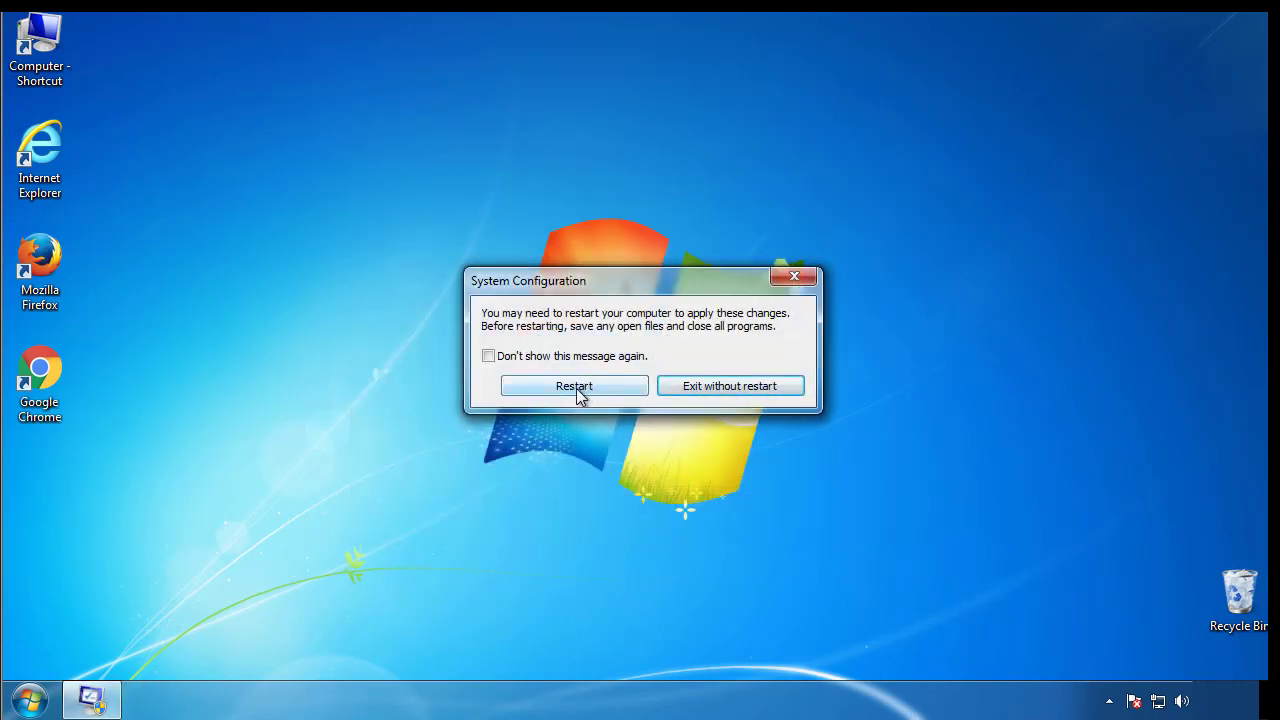
click(578, 392)
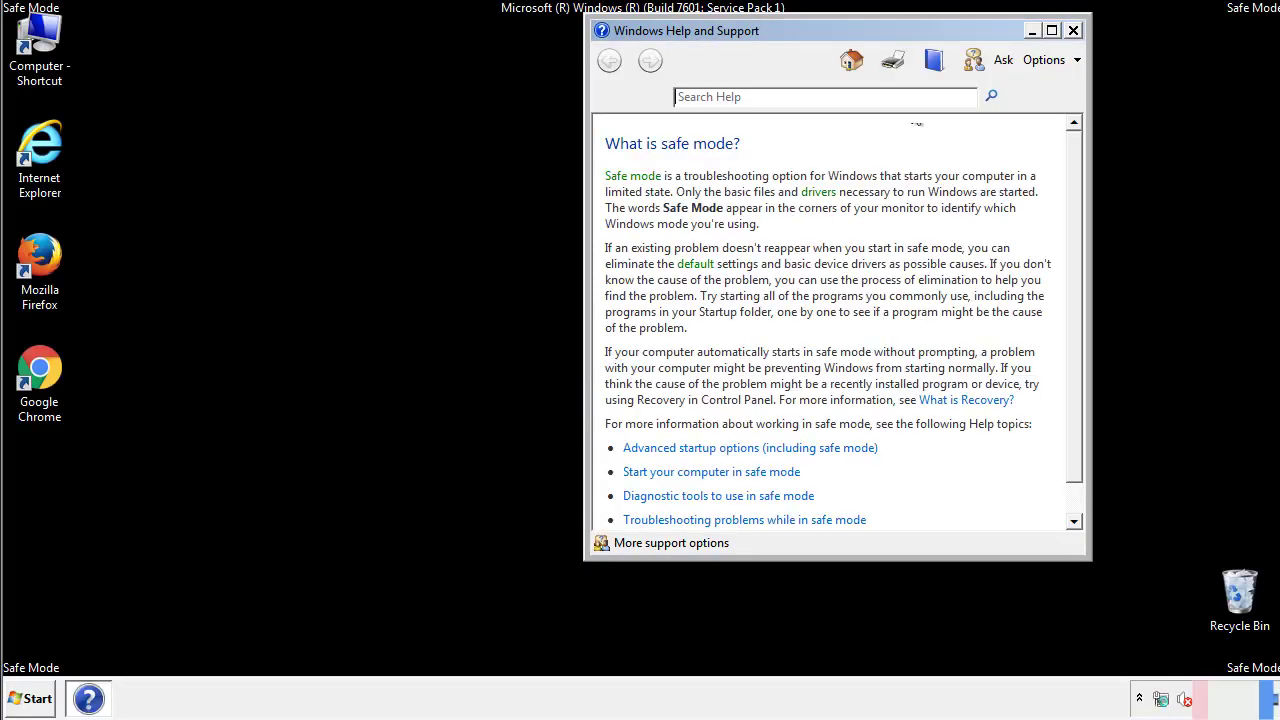
Dismiss Safe Mode Help and set Folder Options to show hidden files, folders and drives
click(1072, 31)
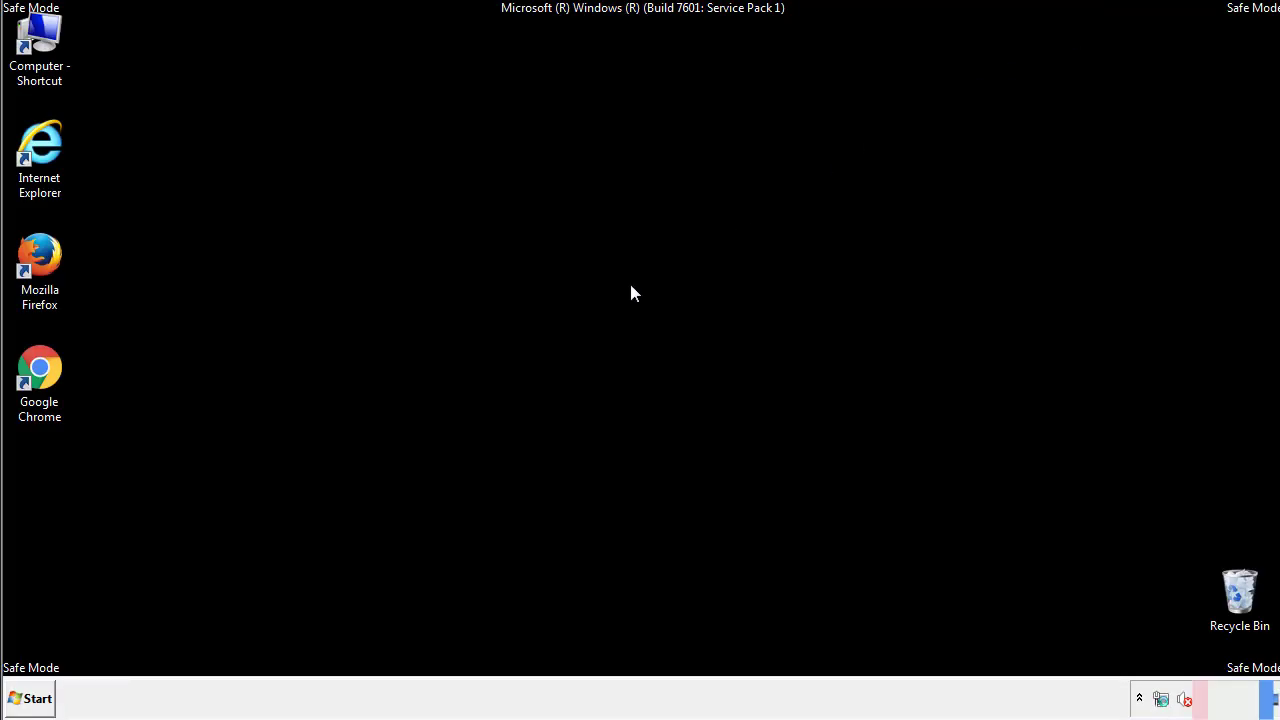
click(40, 697)
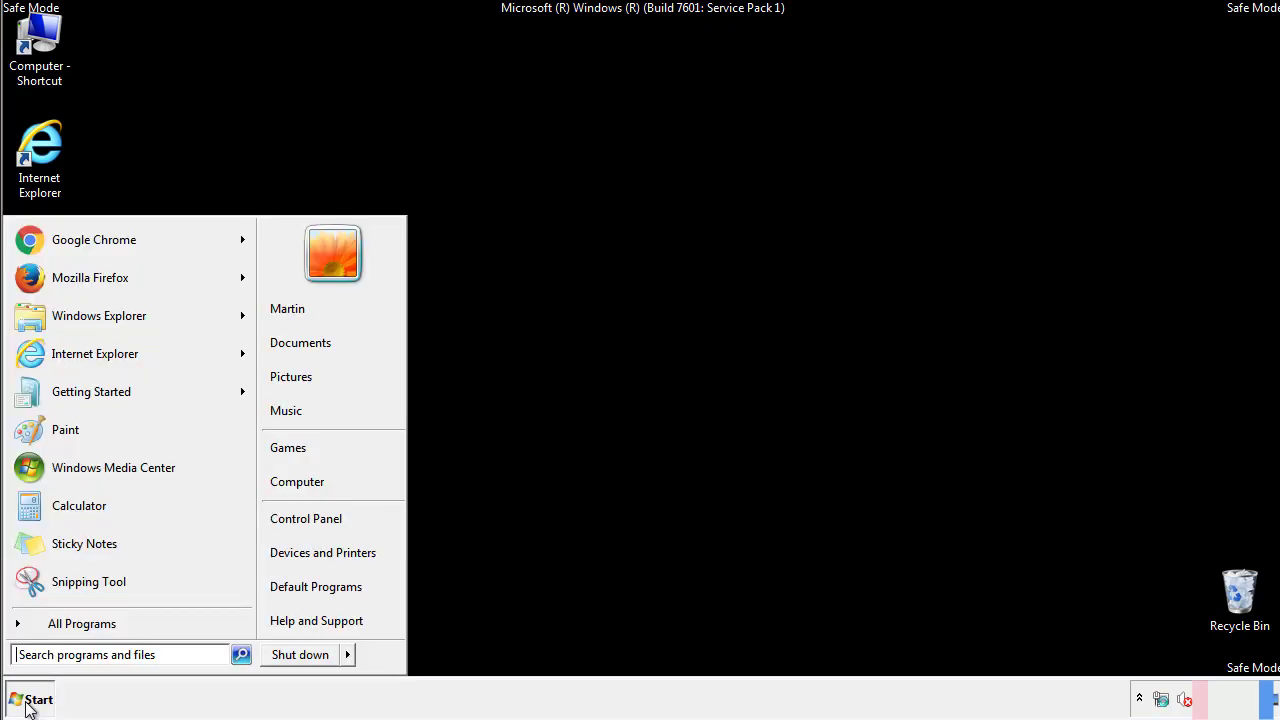
click(318, 515)
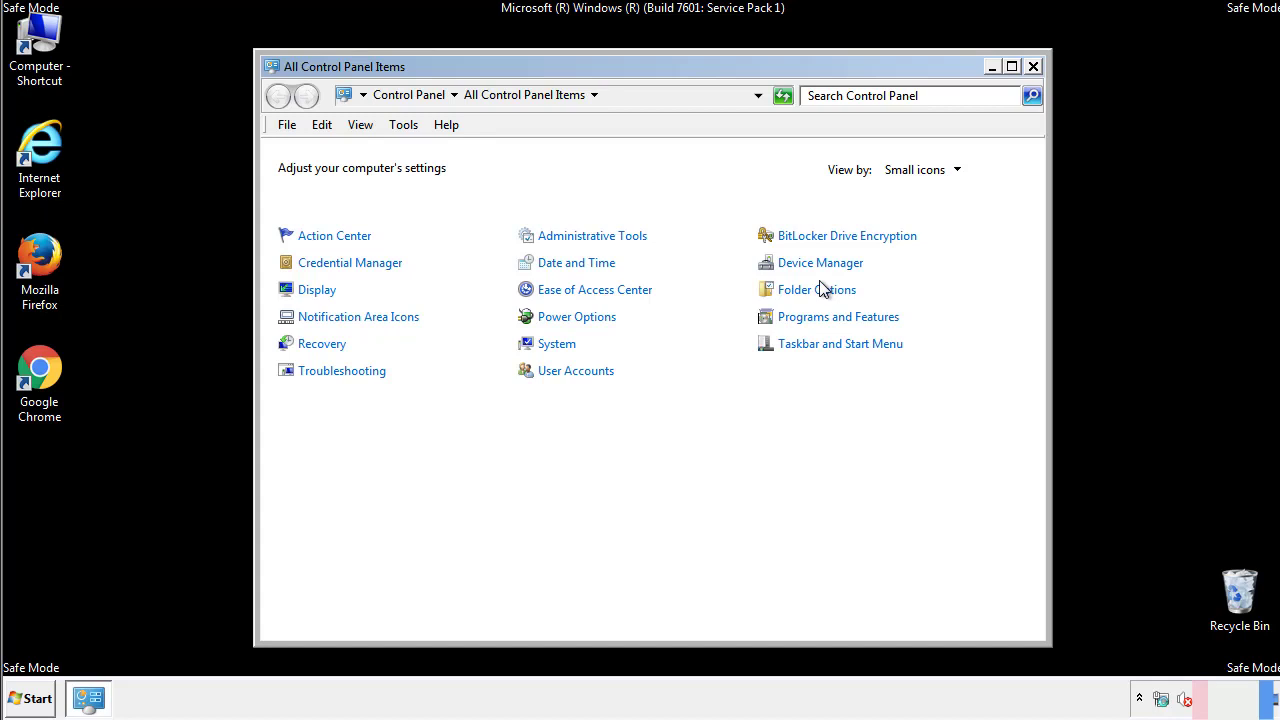
click(821, 292)
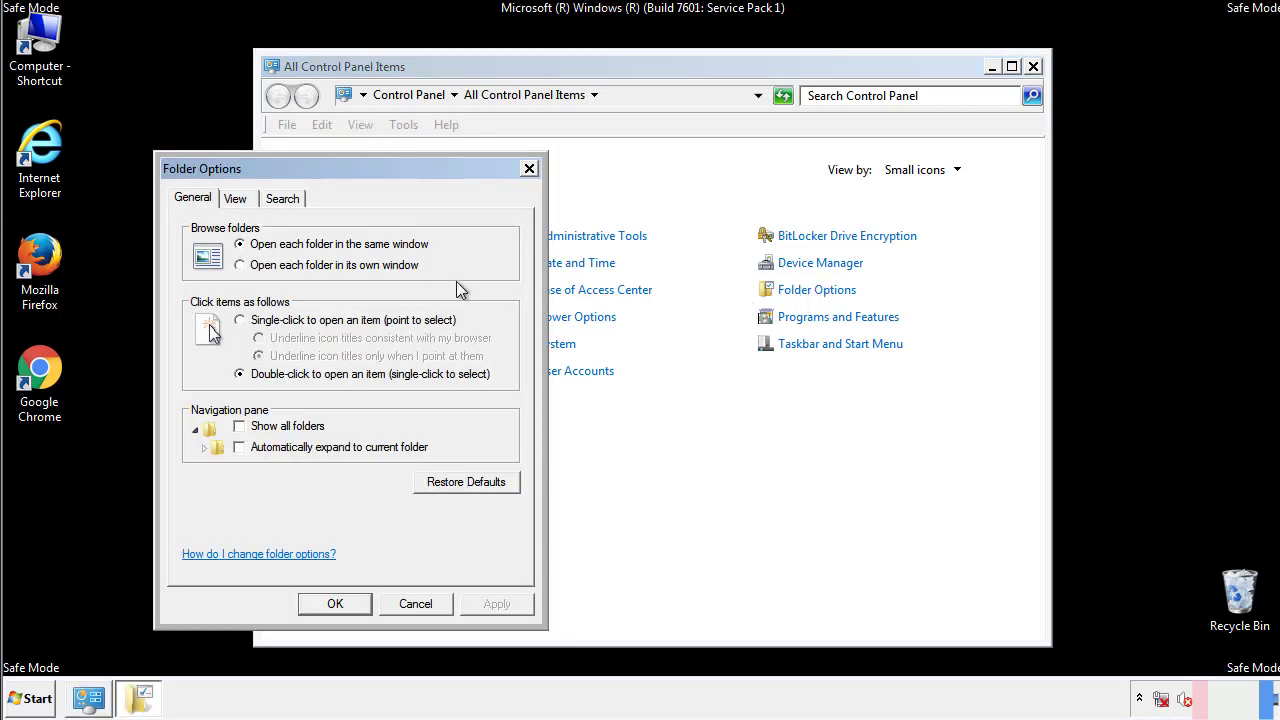
click(237, 201)
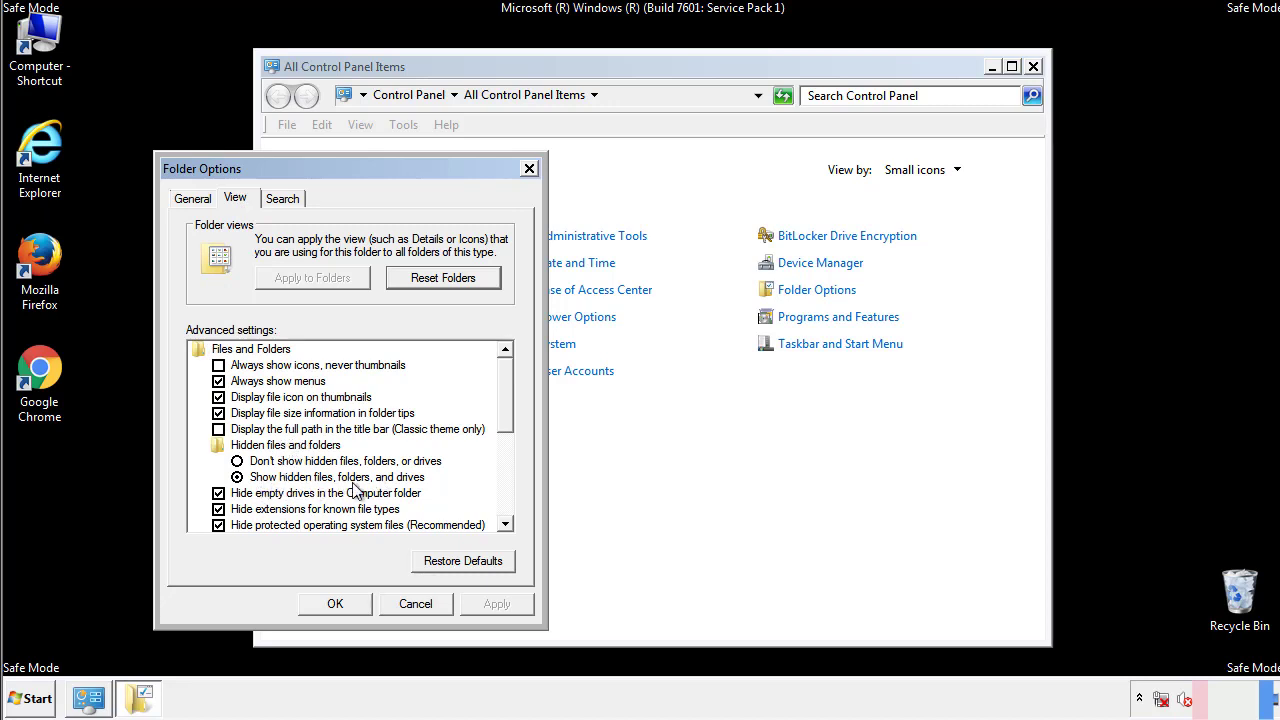
click(345, 602)
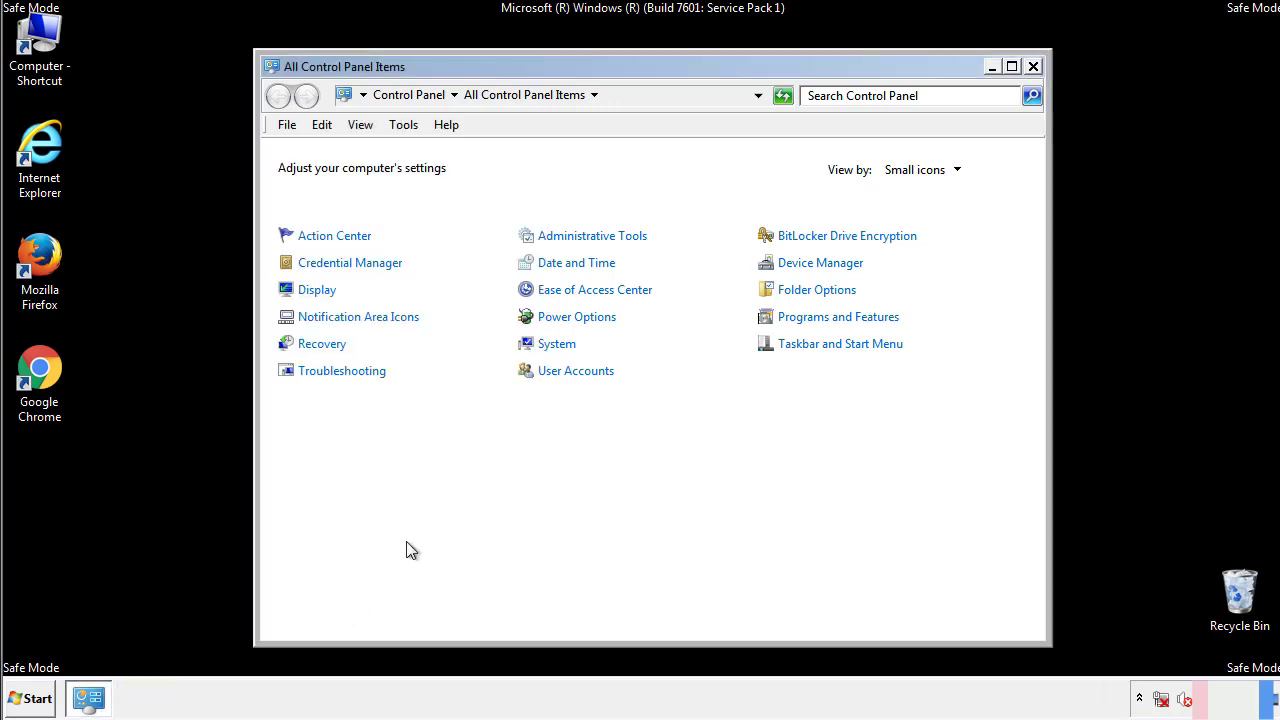
click(1033, 66)
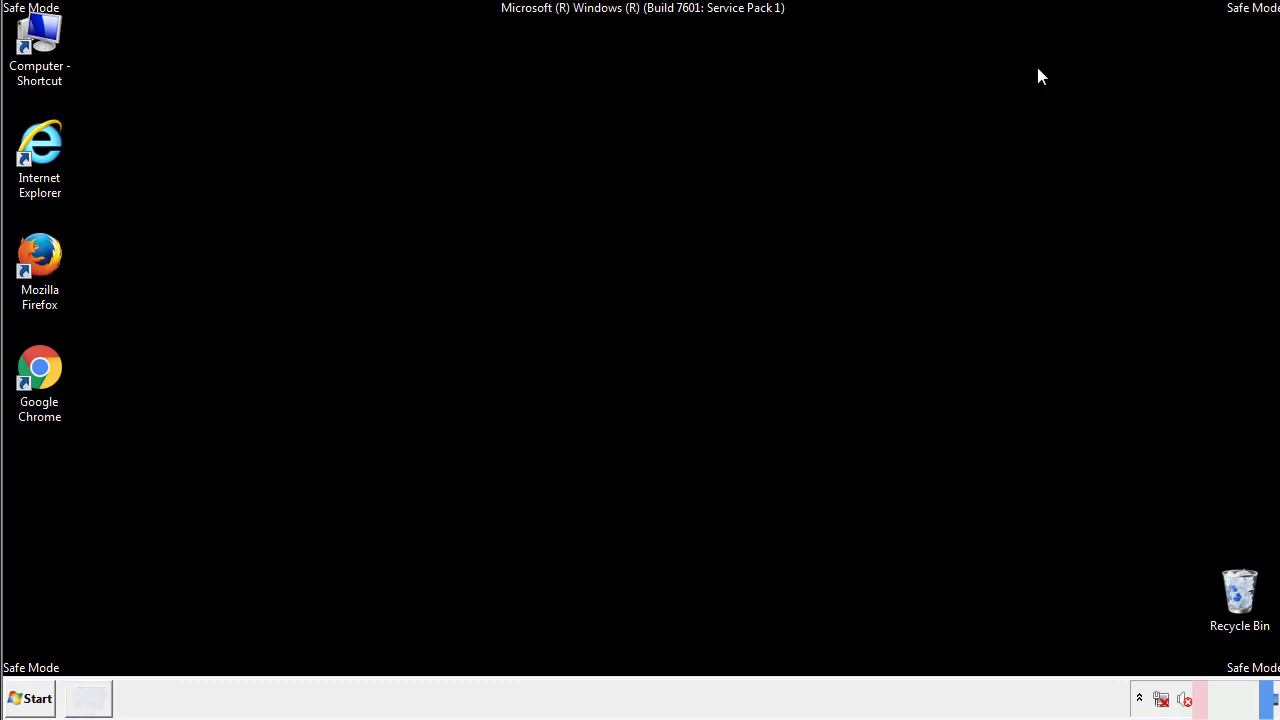
Browse Computer to C:\Windows\System32\drivers\etc and open the hosts file, bringing up Open with
double_click(52, 35)
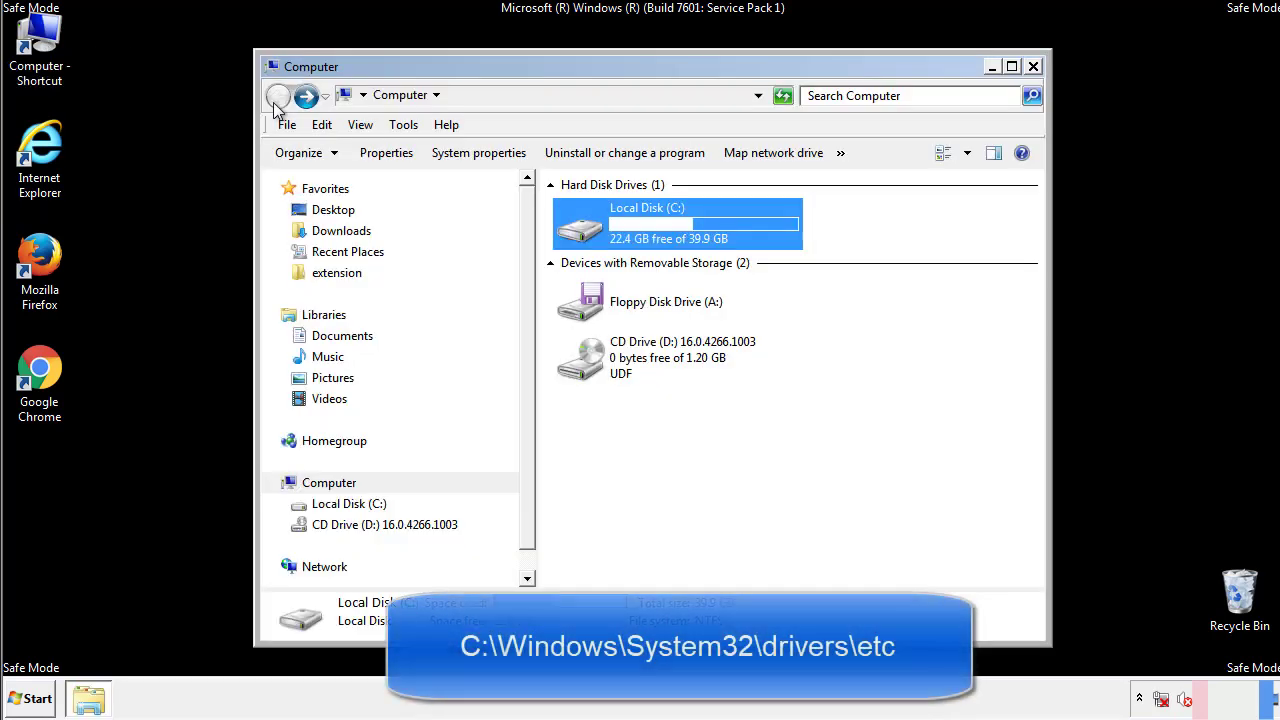
double_click(580, 228)
click(584, 368)
double_click(584, 368)
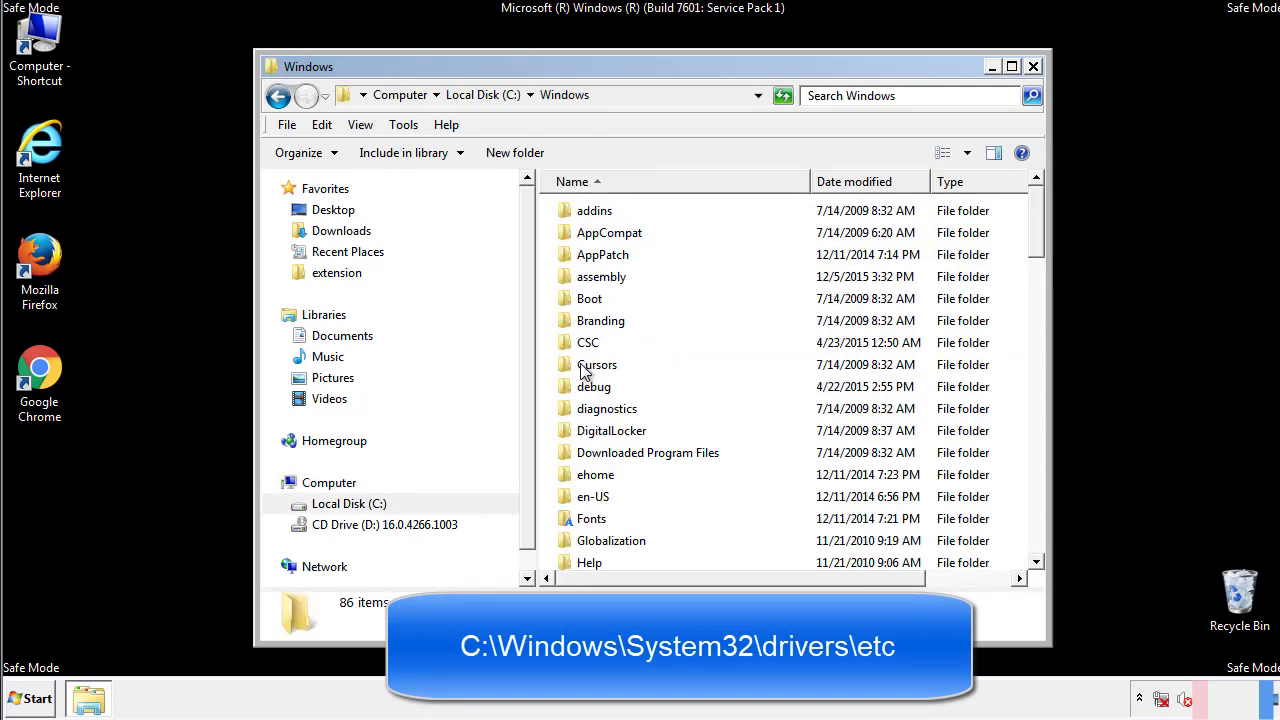
scroll(590, 445, down, 2)
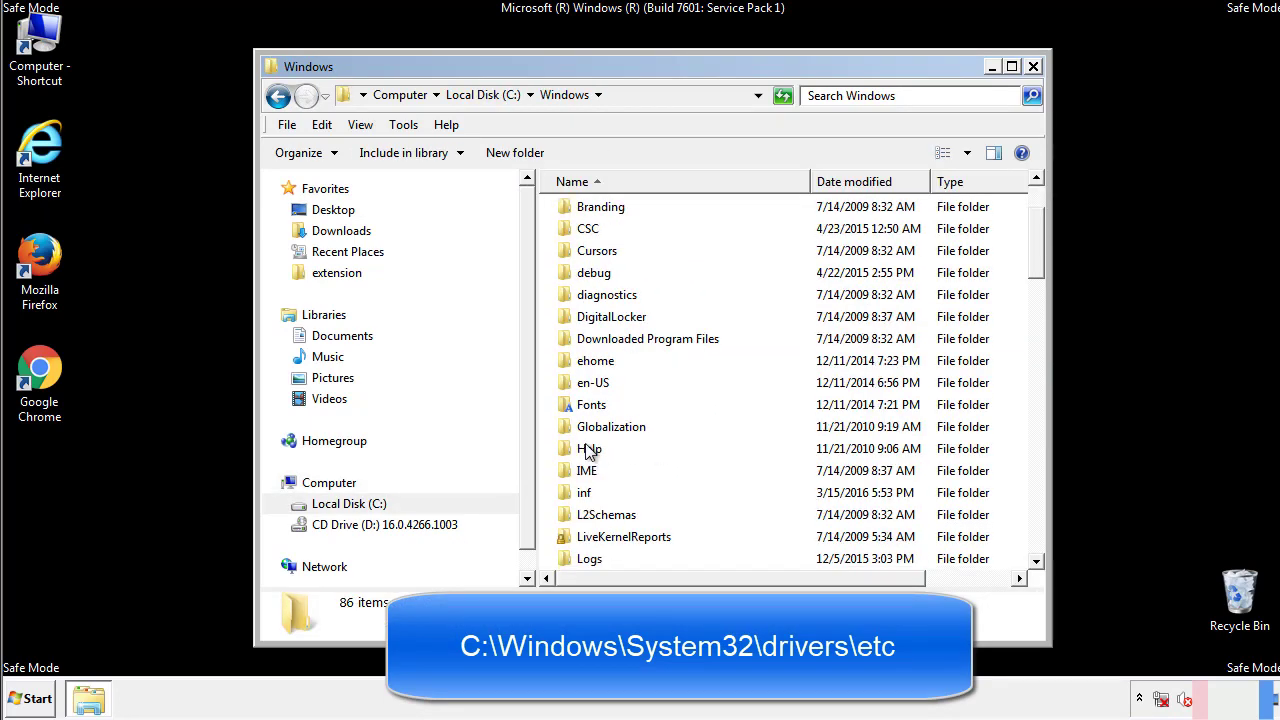
scroll(590, 452, down, 7)
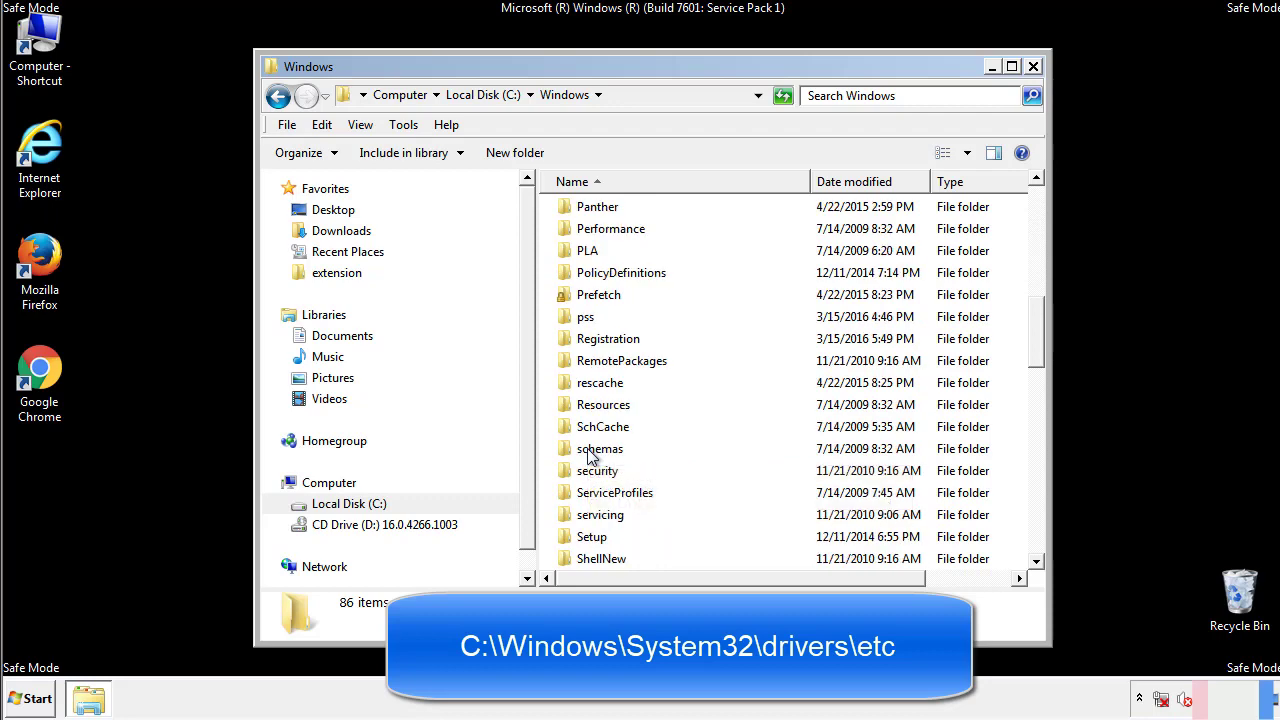
scroll(591, 451, down, 2)
double_click(606, 514)
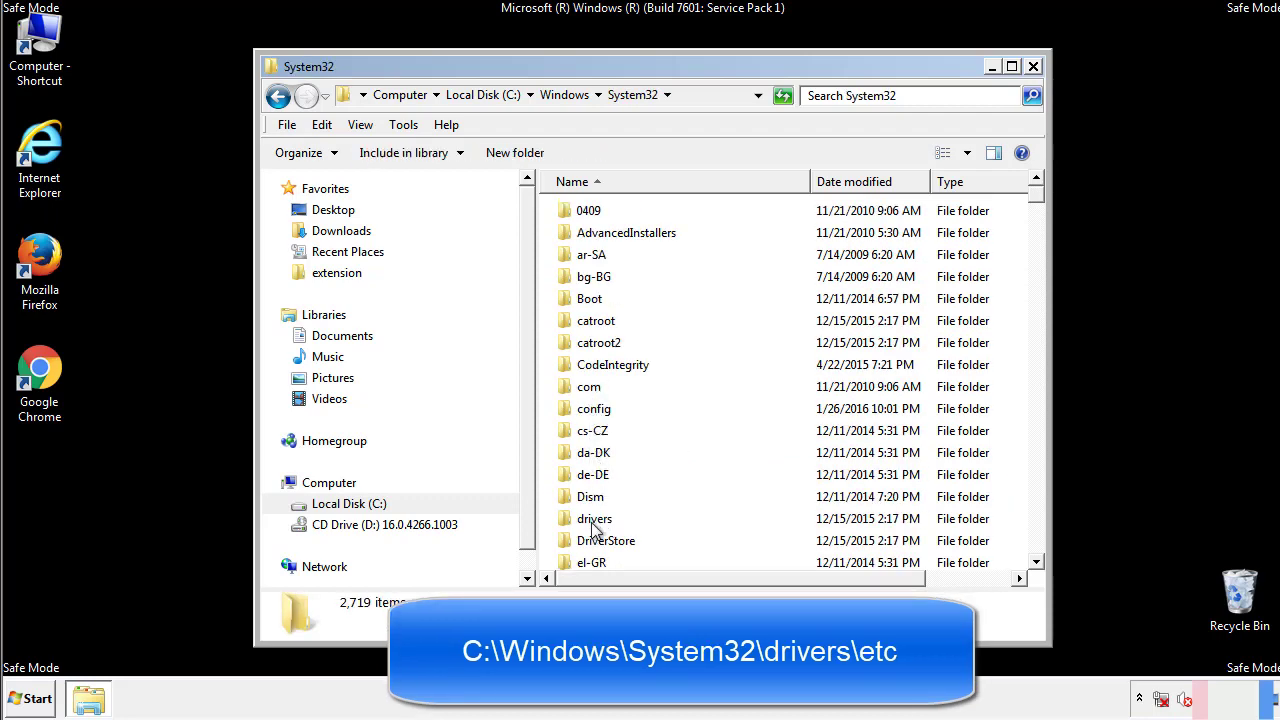
double_click(594, 519)
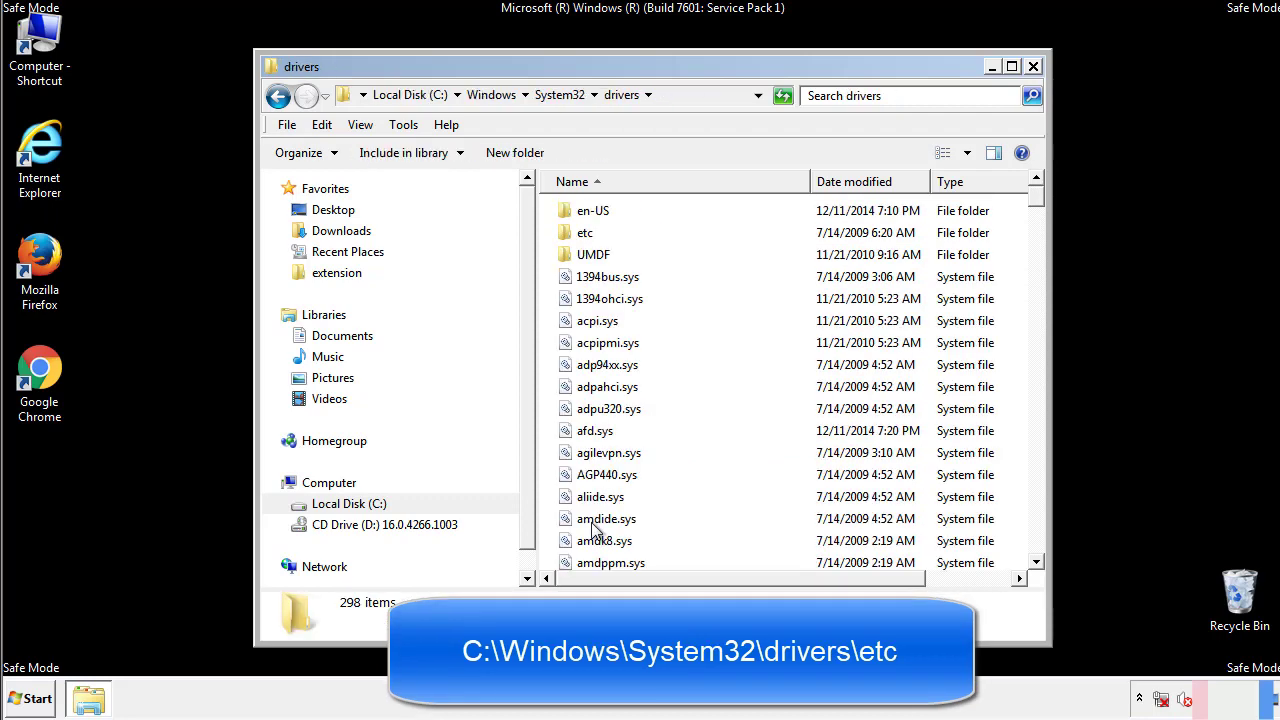
double_click(574, 240)
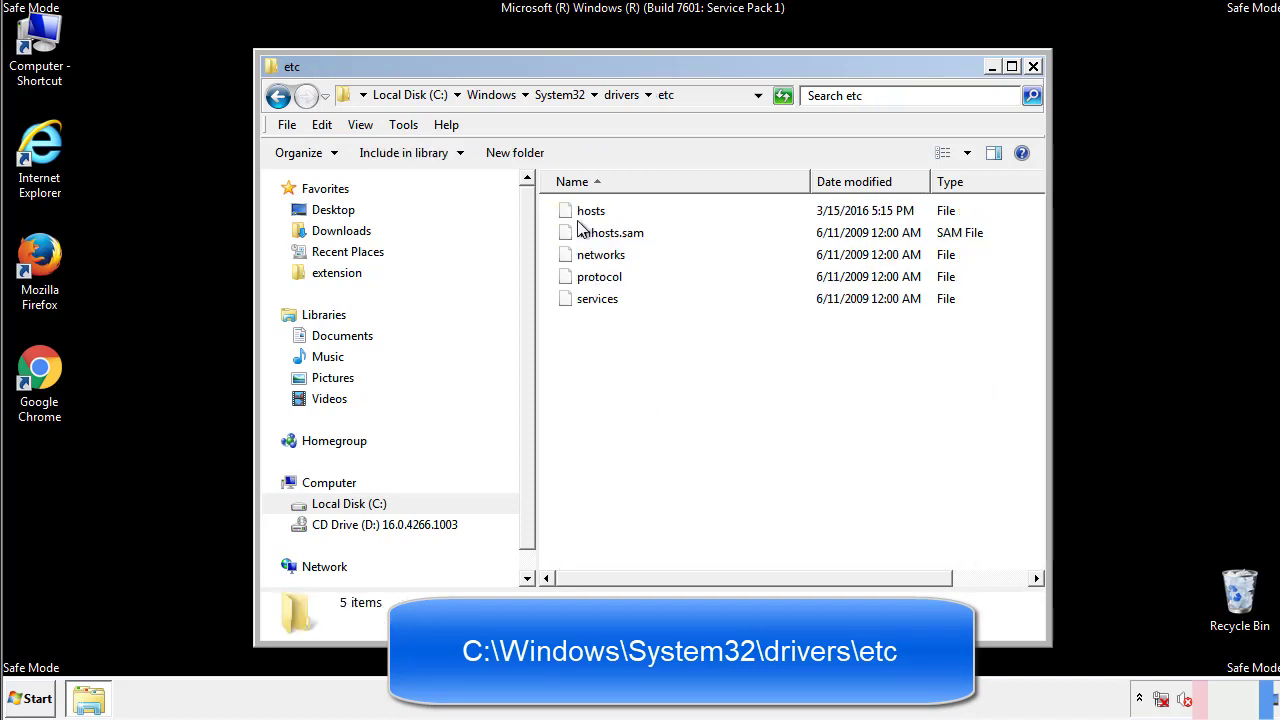
double_click(585, 211)
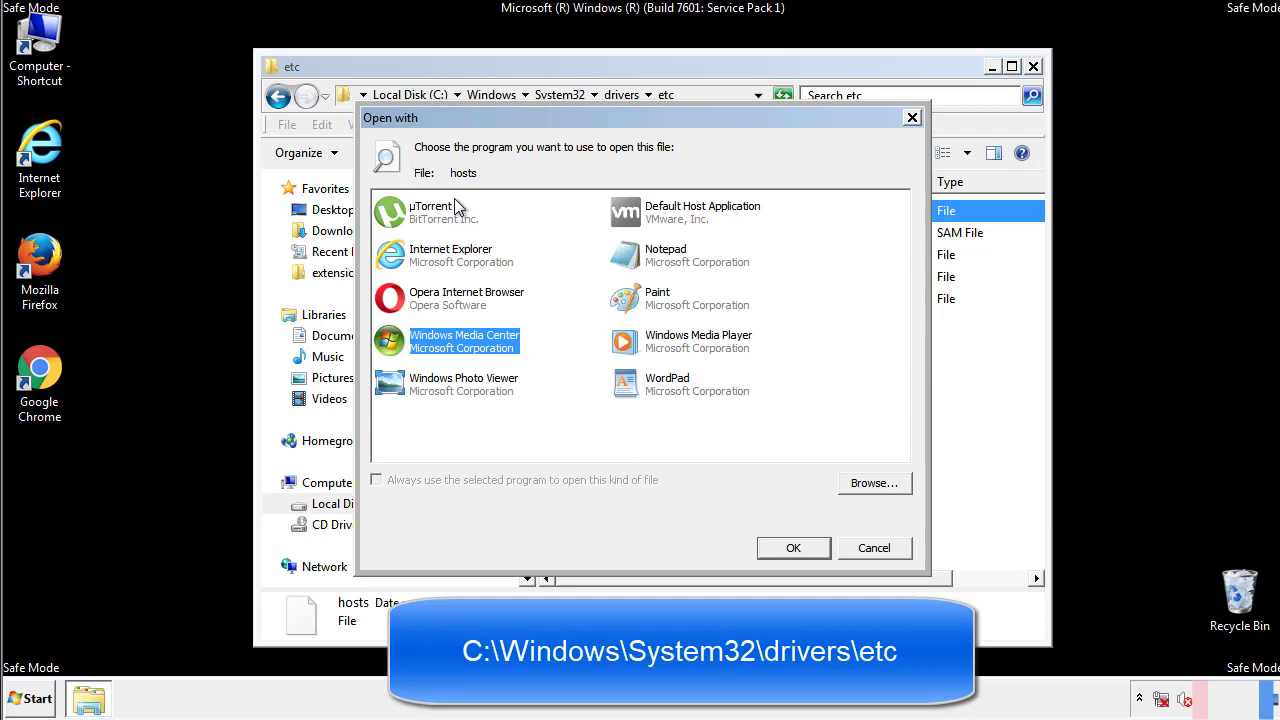
Open hosts in Notepad, delete the four added host entries at the bottom, and save
click(648, 260)
click(790, 546)
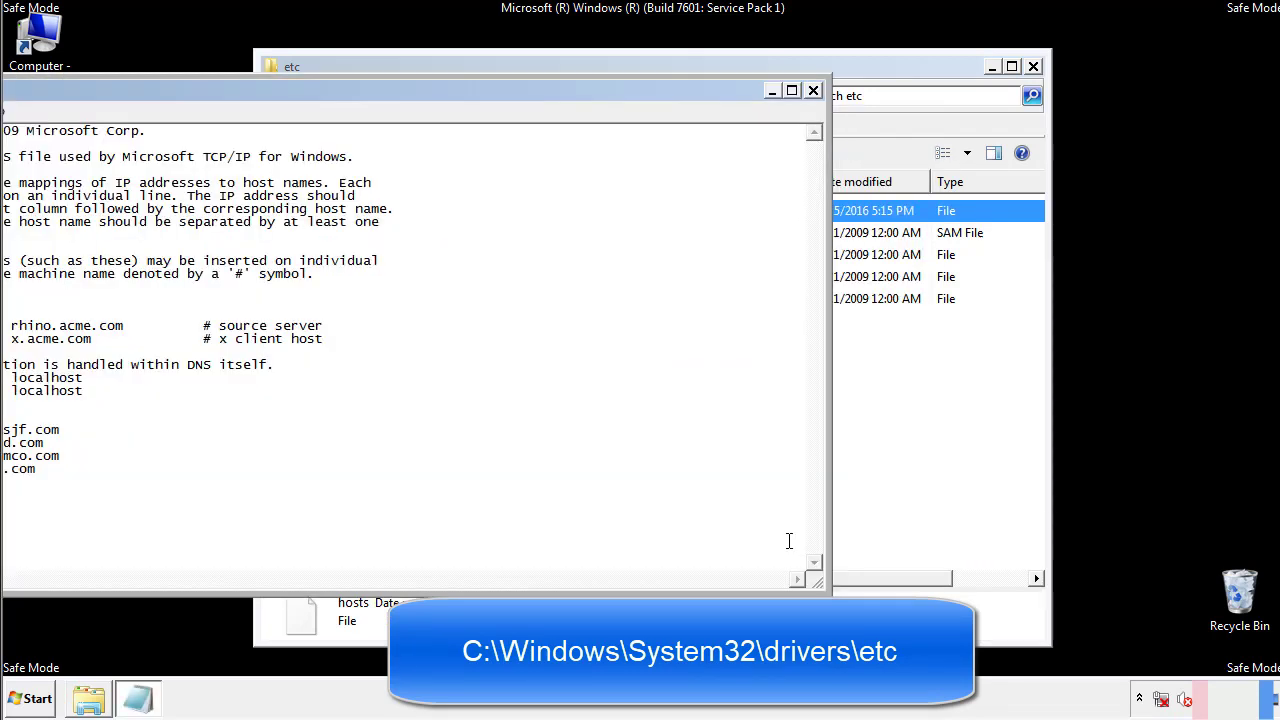
drag(523, 90, 814, 109)
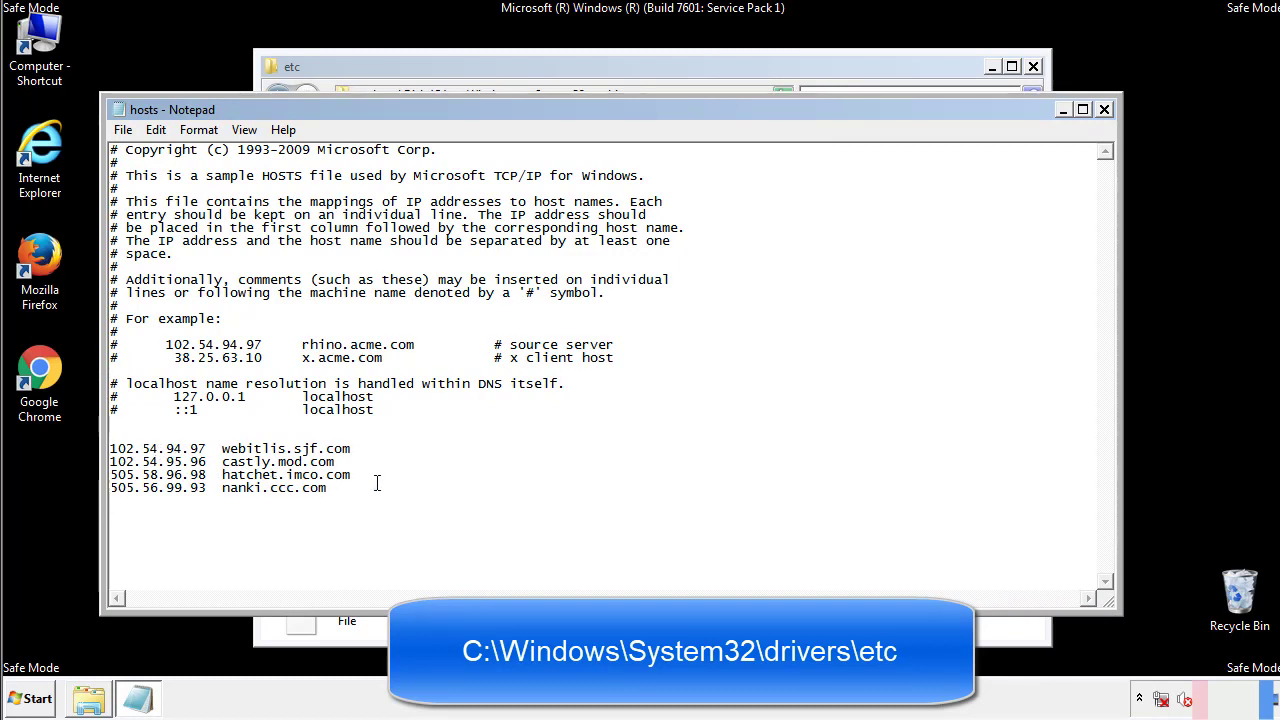
drag(357, 490, 110, 450)
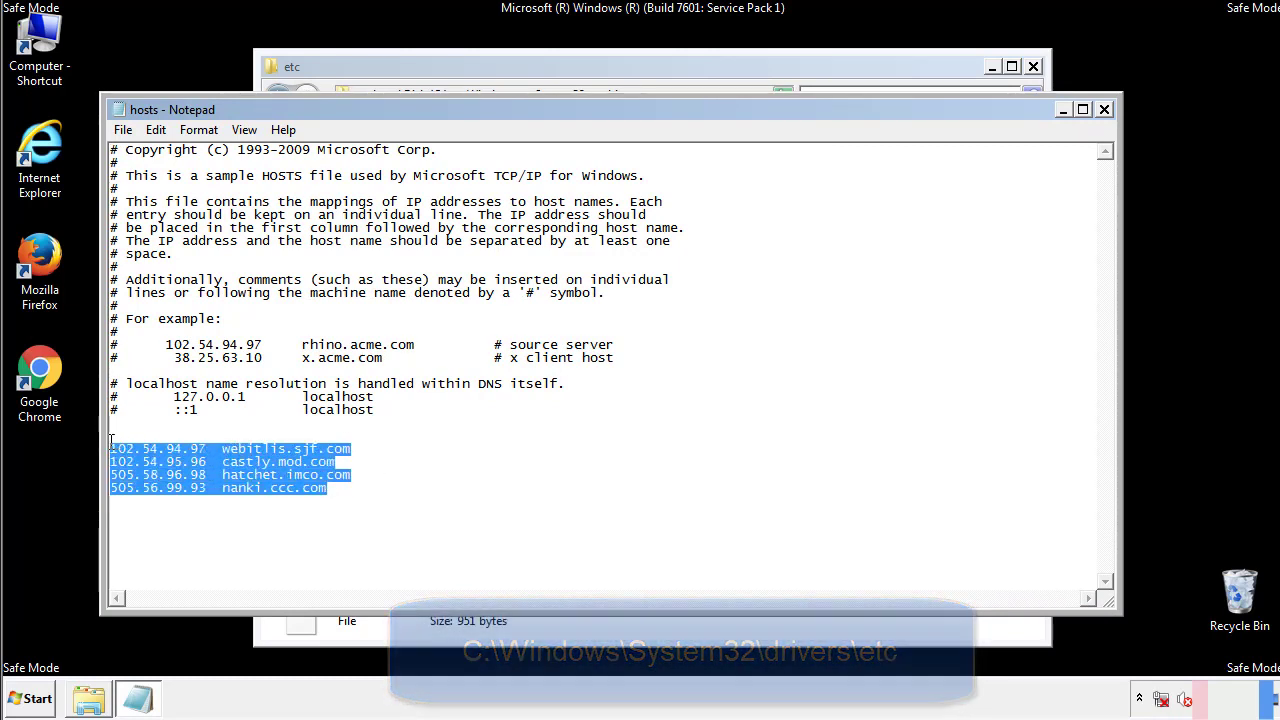
key(Delete)
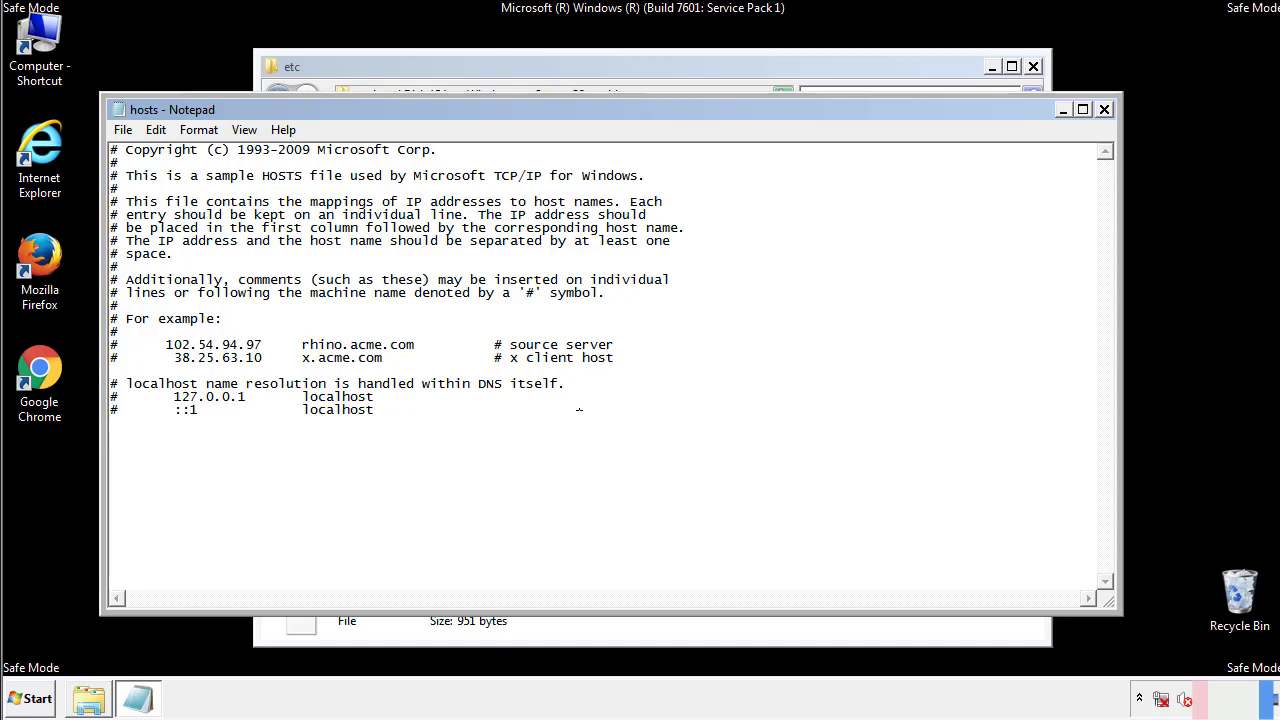
click(1104, 110)
click(565, 364)
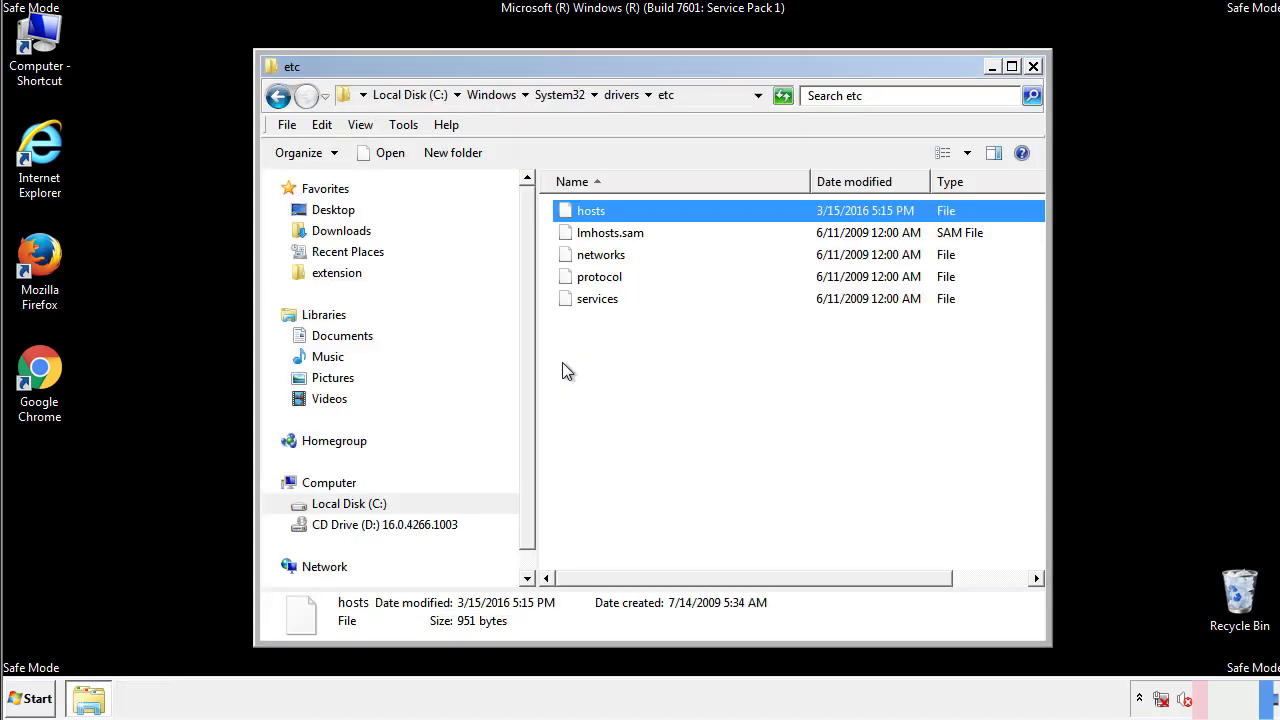
Close the etc folder and open the All Programs Startup folder in a window
click(1033, 67)
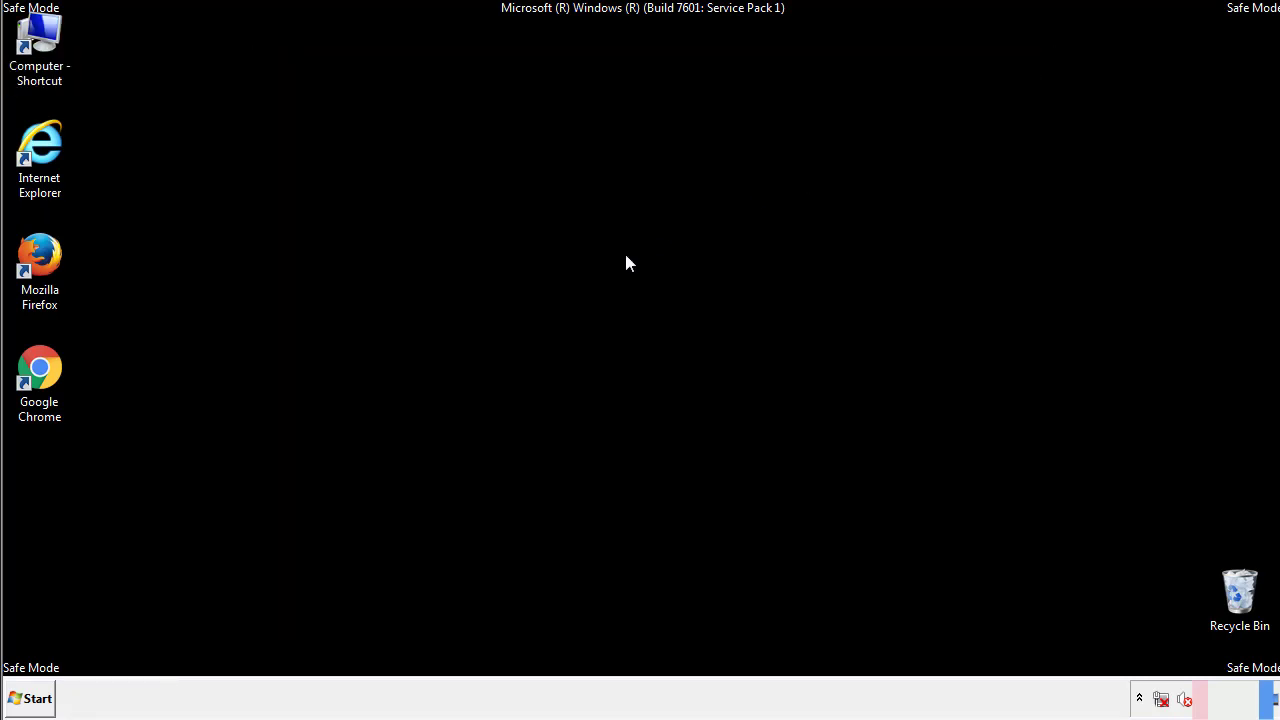
click(30, 699)
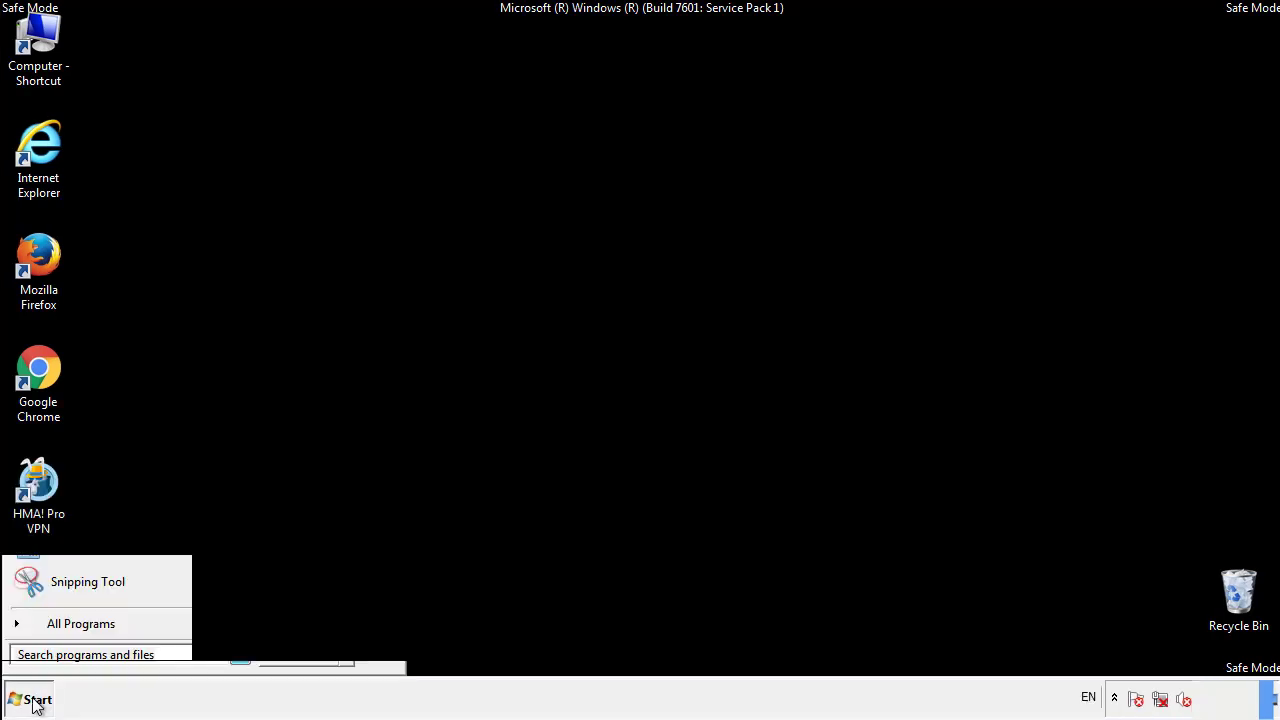
click(57, 624)
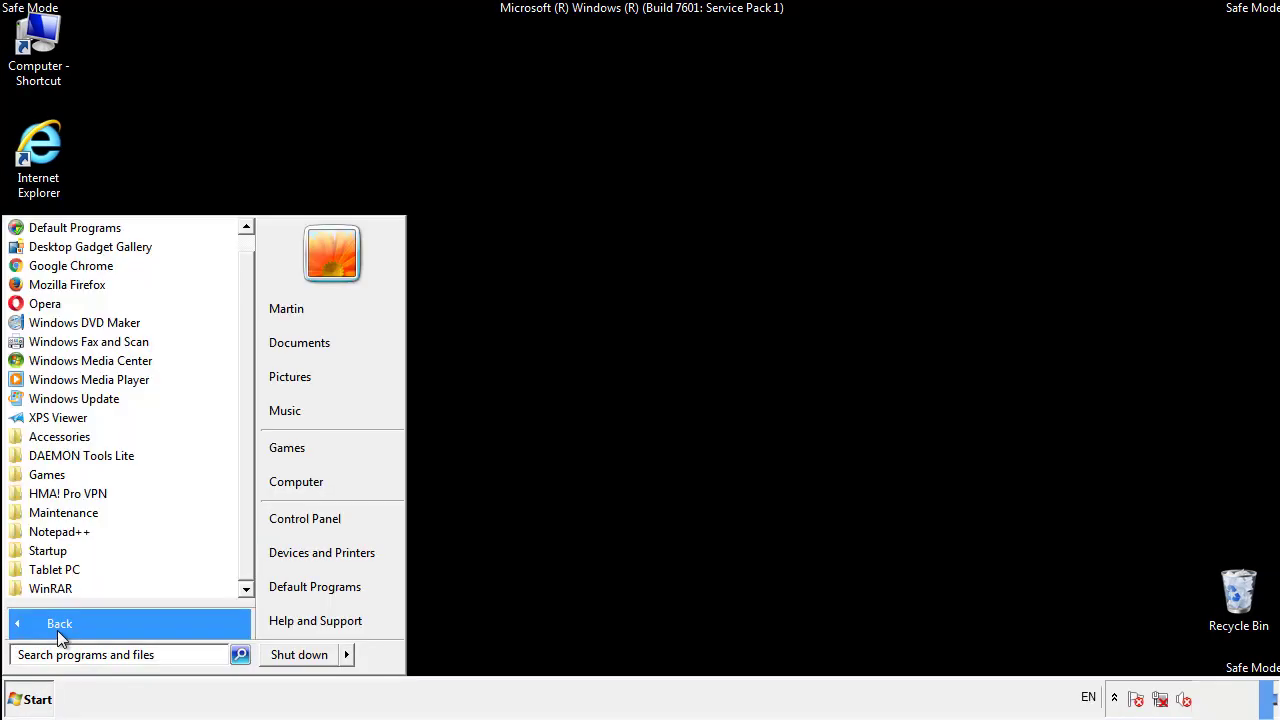
right_click(52, 553)
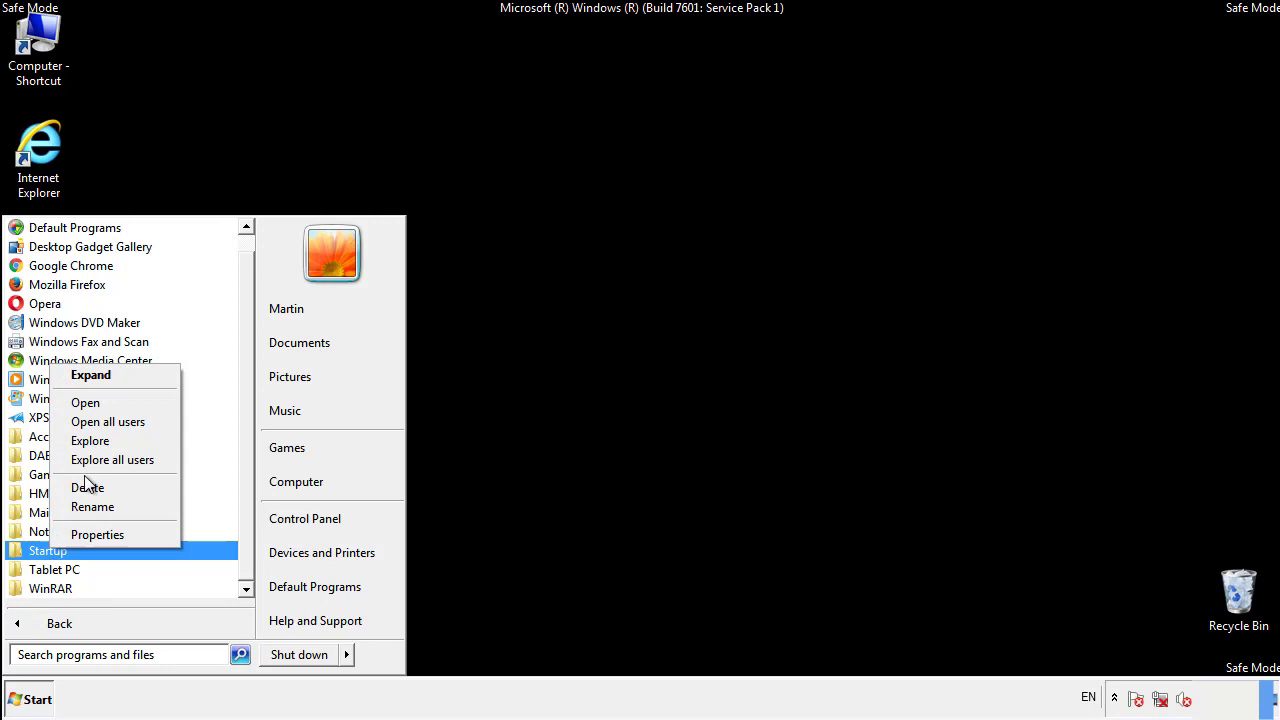
click(96, 401)
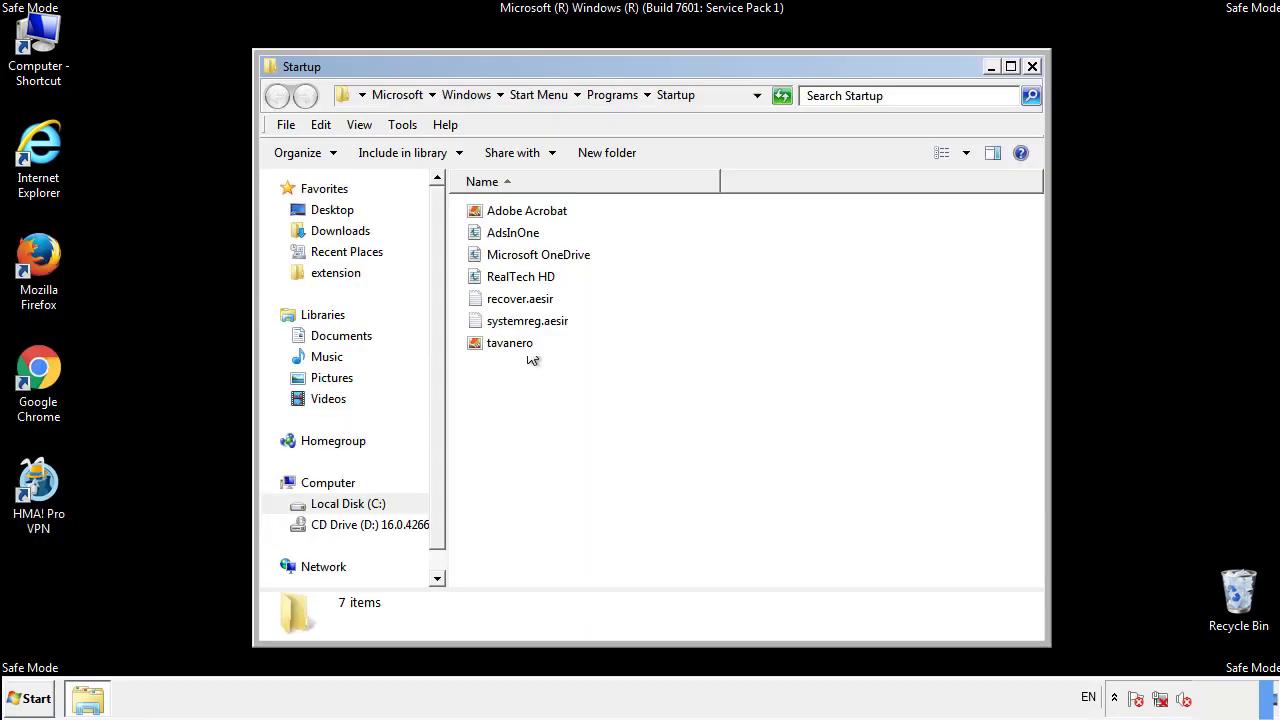
Delete AdsInOne, recover.aesir, systemreg.aesir and tavanero from Startup, then close the folder
click(522, 237)
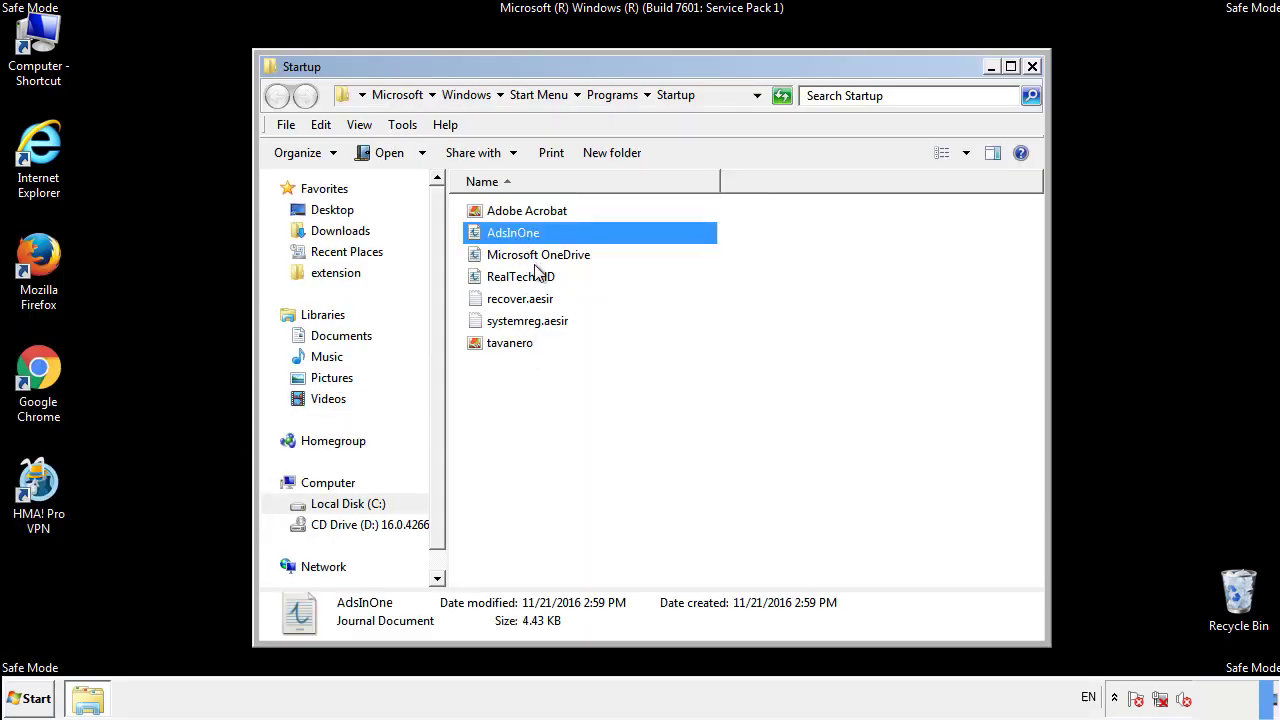
ctrl+click(521, 301)
ctrl+click(529, 321)
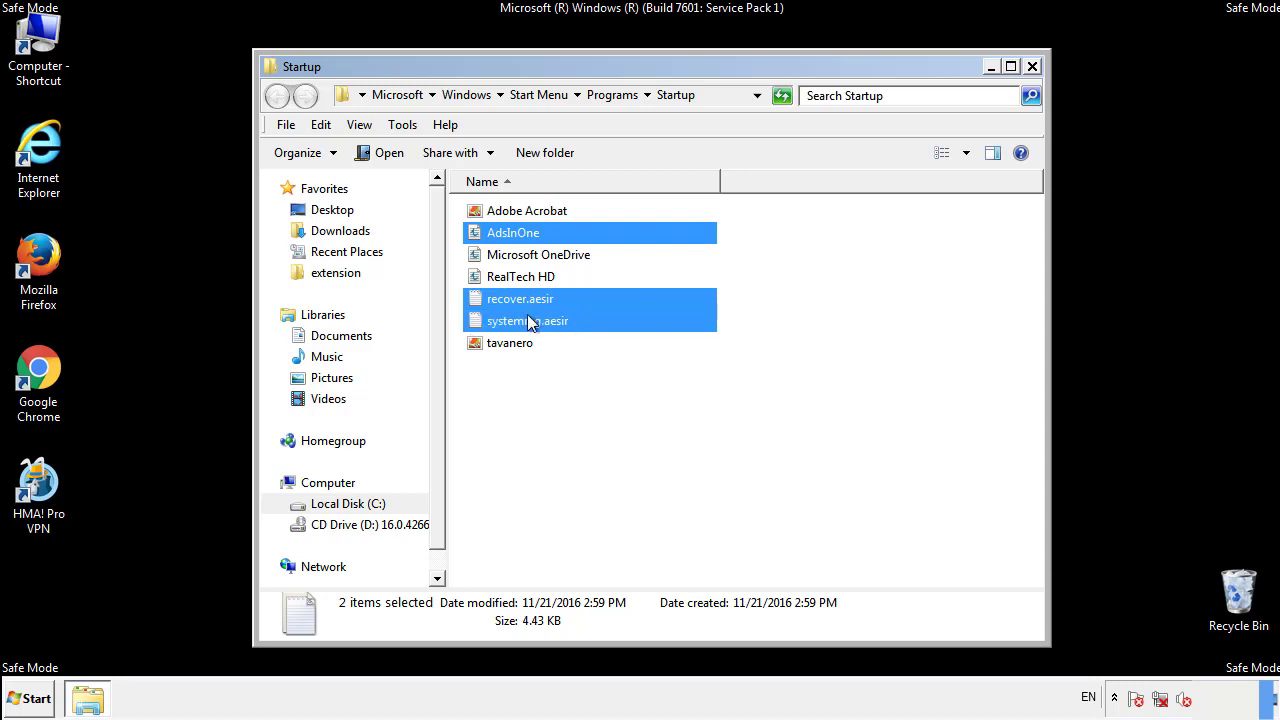
ctrl+click(512, 343)
right_click(506, 344)
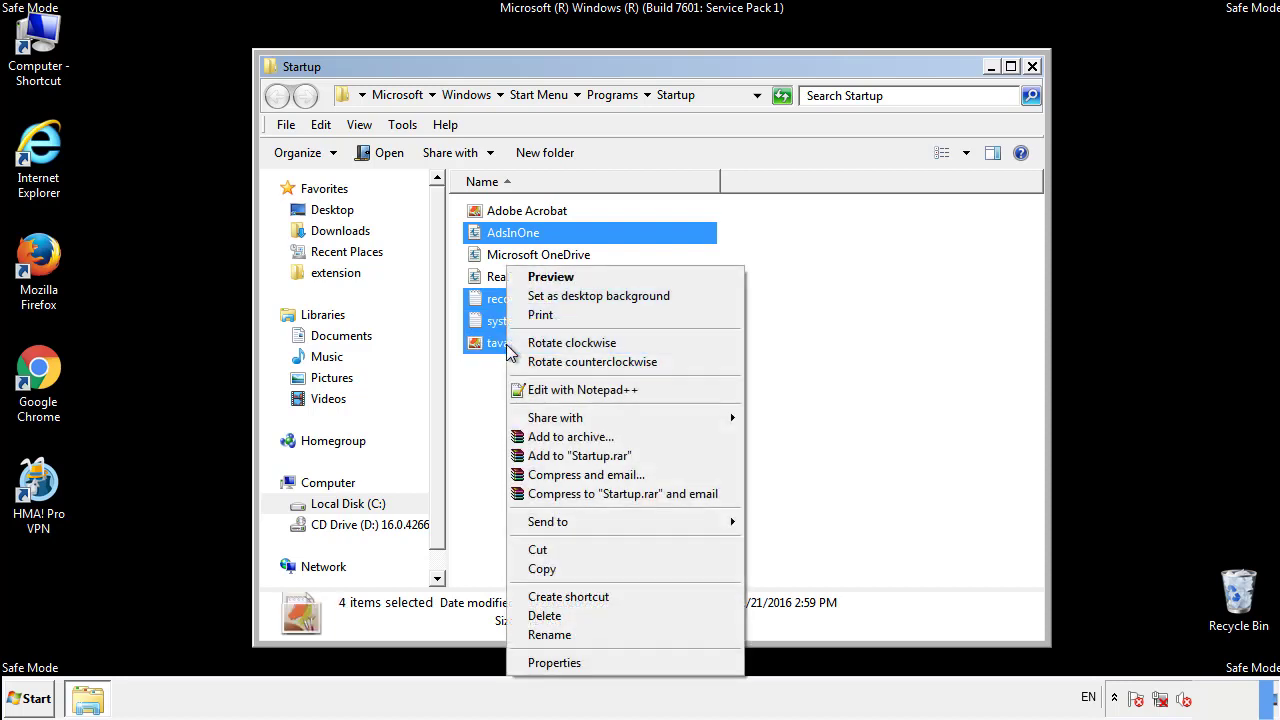
click(540, 616)
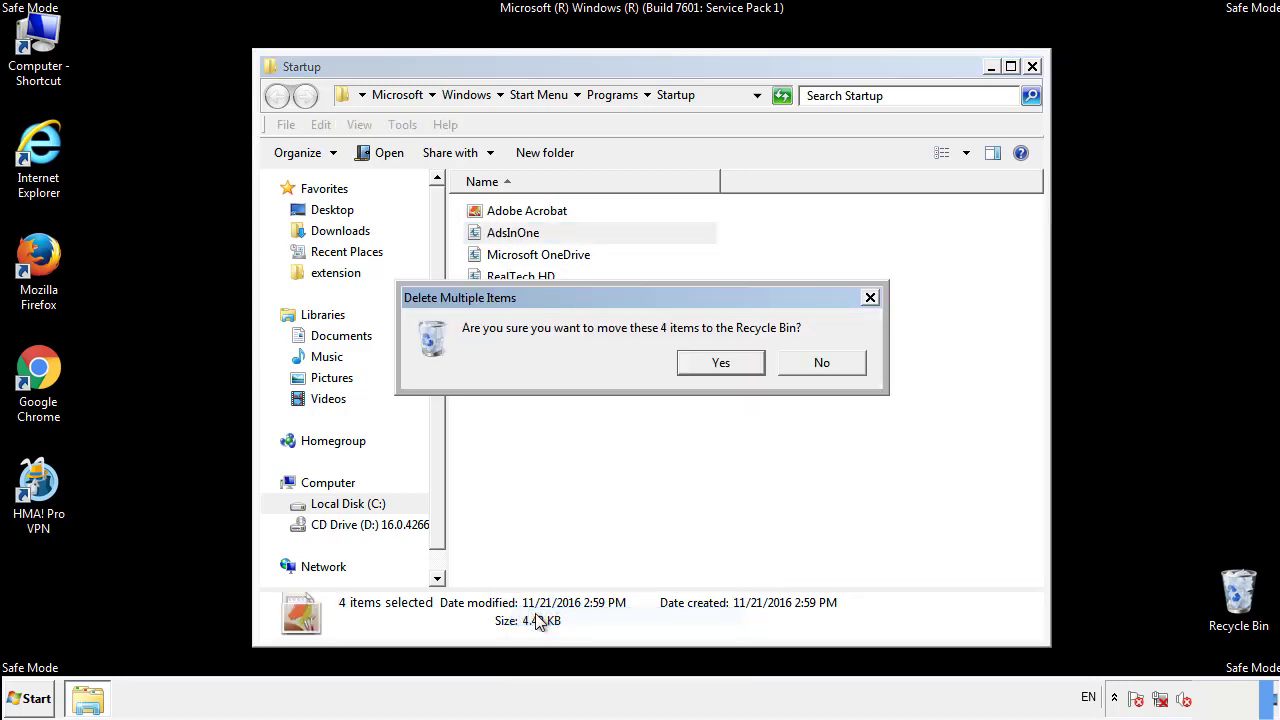
click(706, 363)
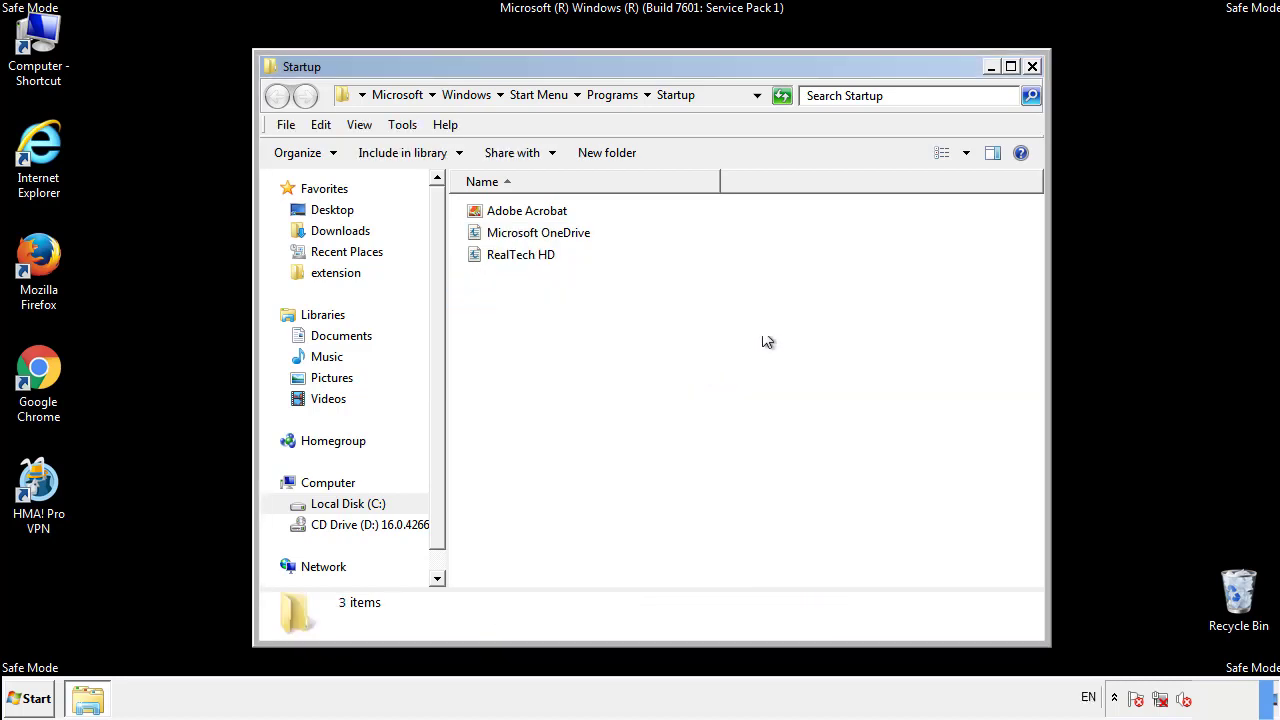
click(1035, 71)
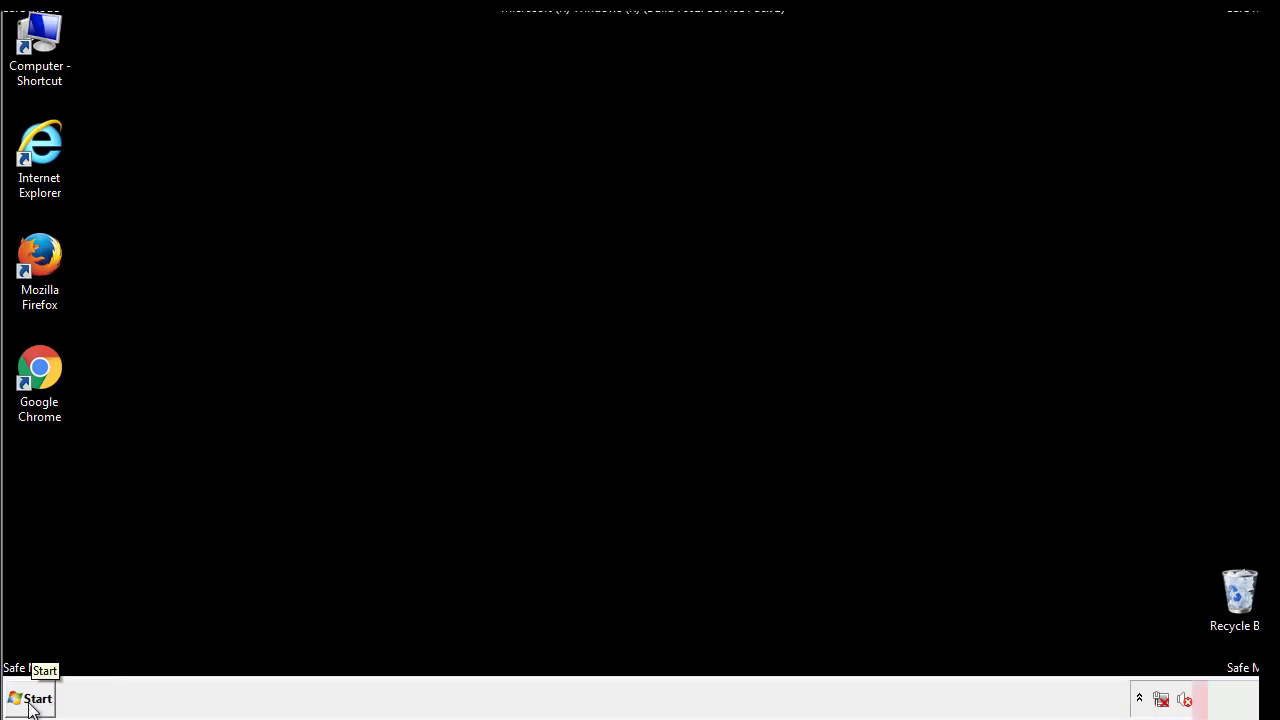
Launch Registry Editor by searching regedit from the Start menu
click(30, 706)
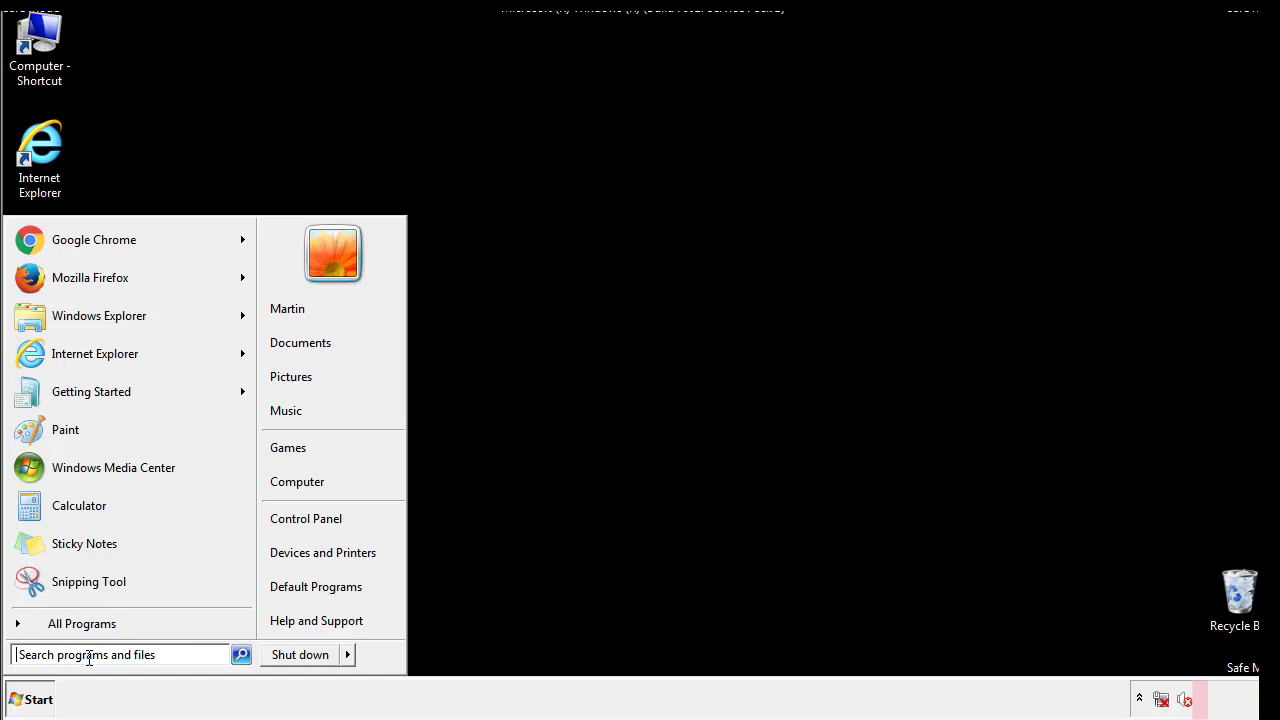
text(reged)
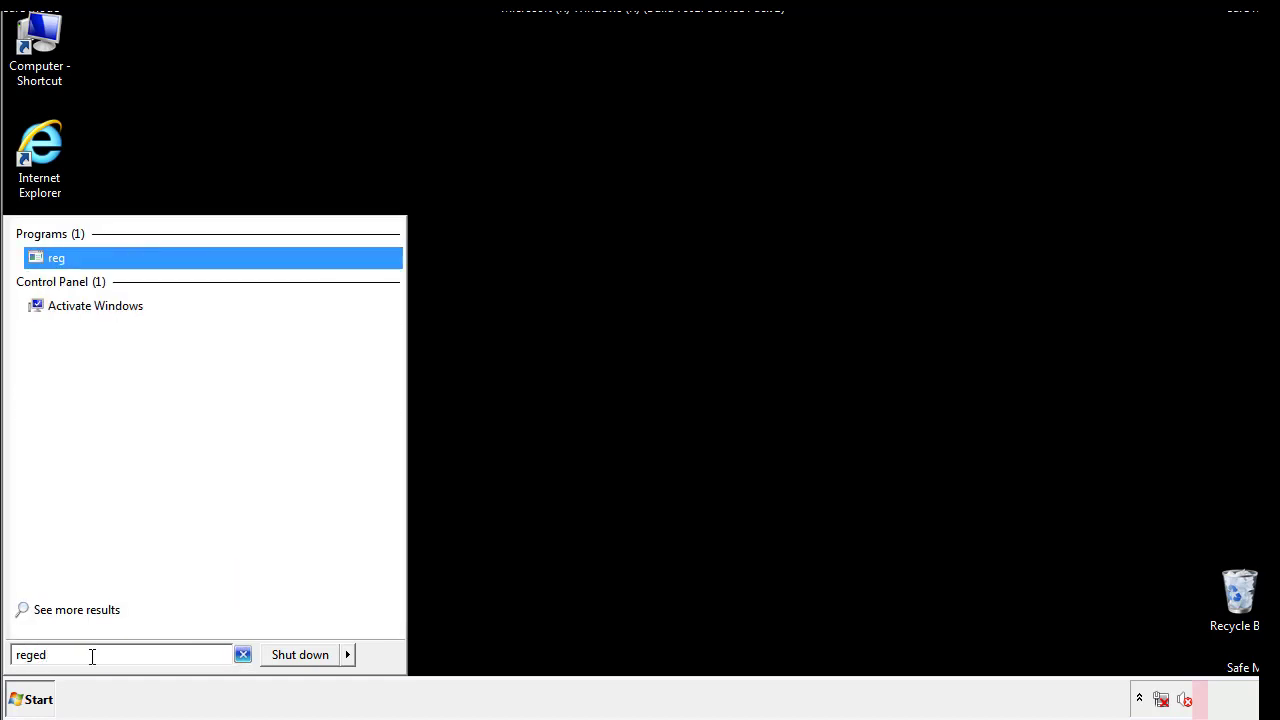
text(it)
key(Return)
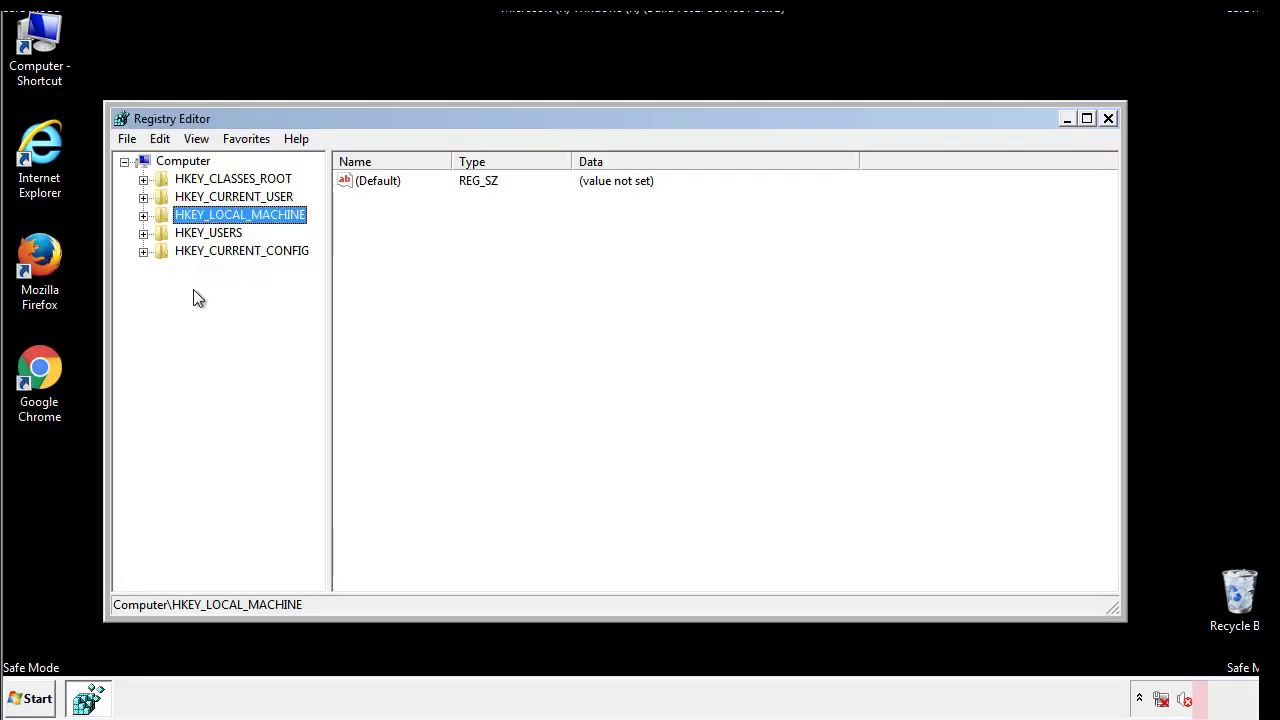
Expand HKEY_LOCAL_MACHINE\SOFTWARE\Microsoft\Windows\CurrentVersion to reveal its Run and RunOnce subkeys
click(143, 216)
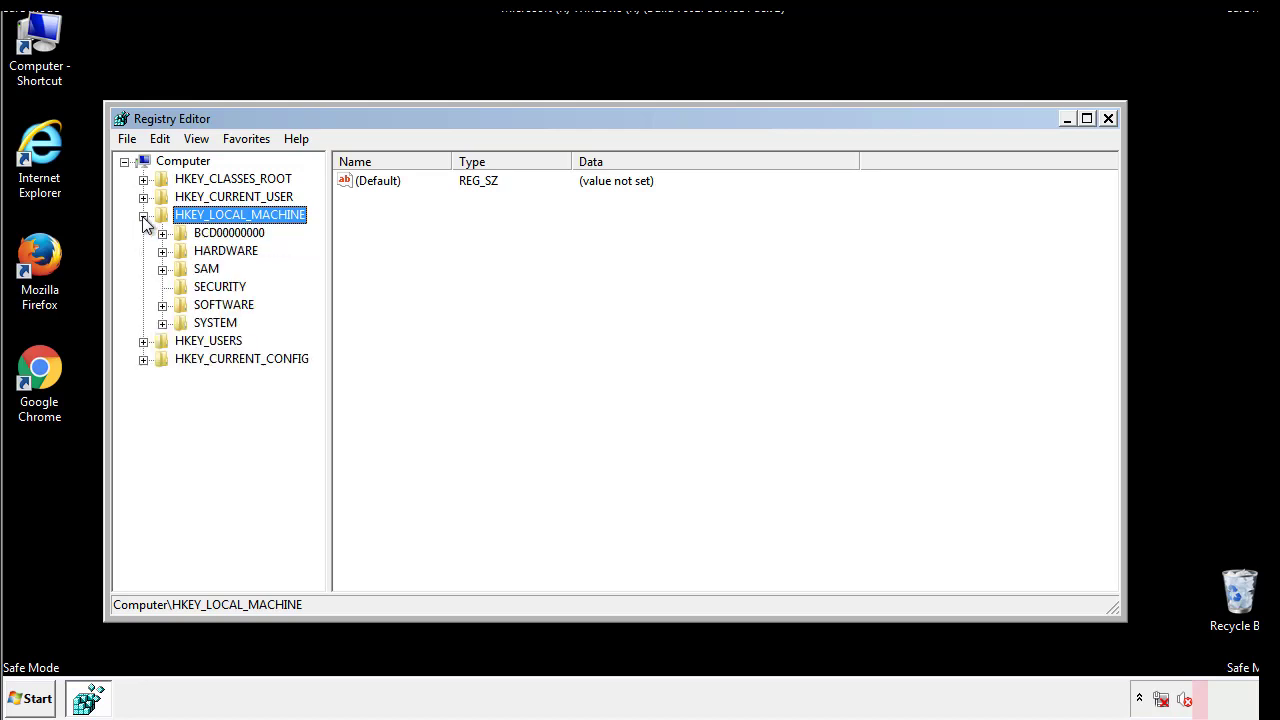
click(162, 305)
drag(315, 295, 317, 331)
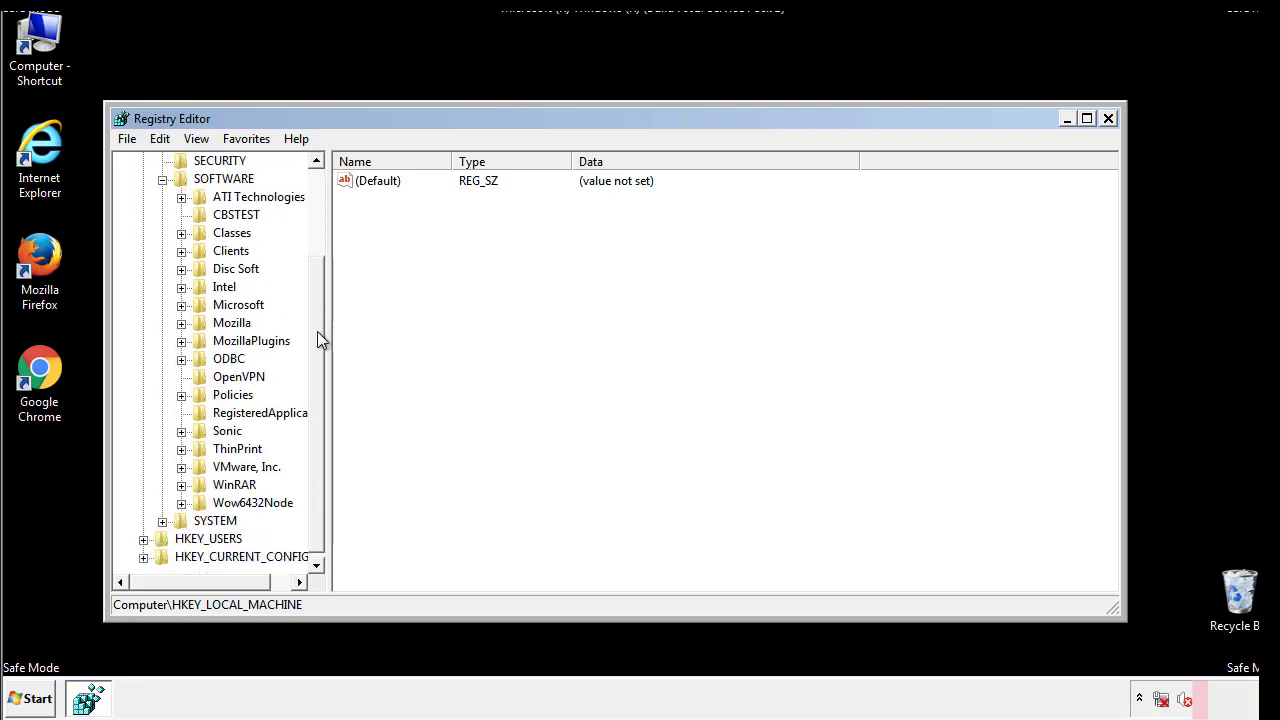
click(181, 306)
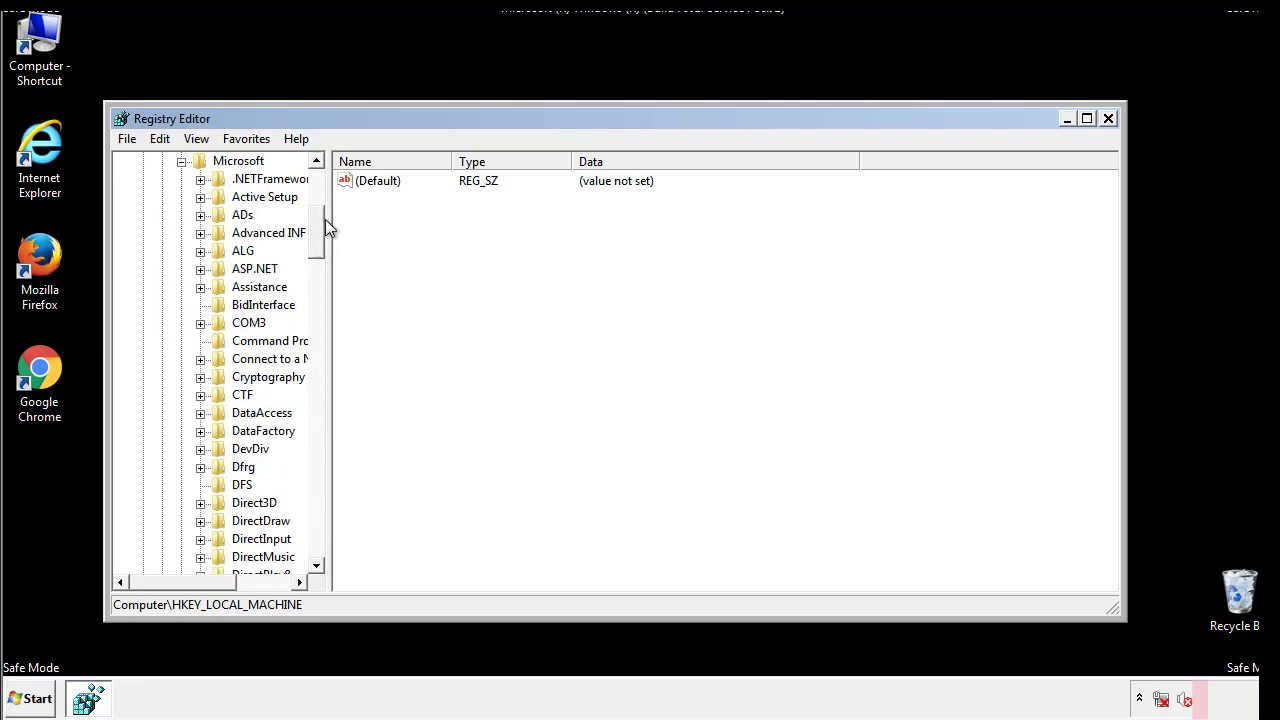
drag(316, 247, 318, 514)
click(201, 305)
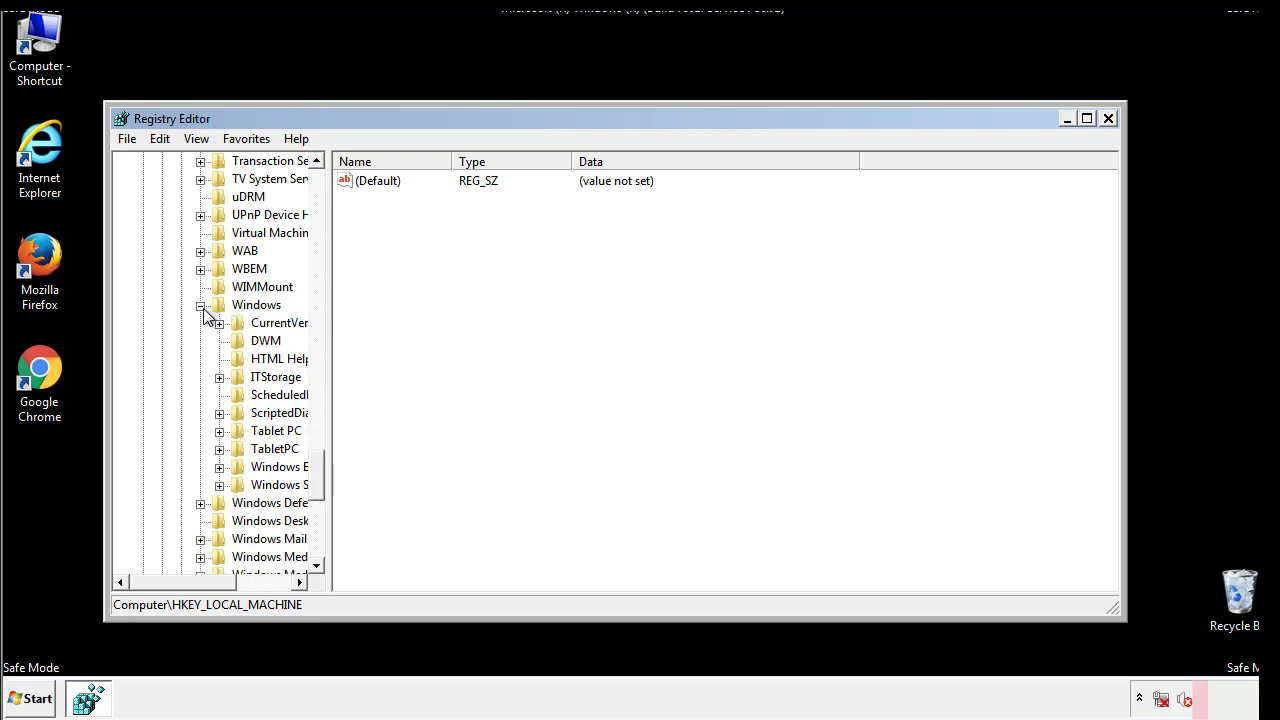
drag(170, 584, 204, 587)
click(165, 323)
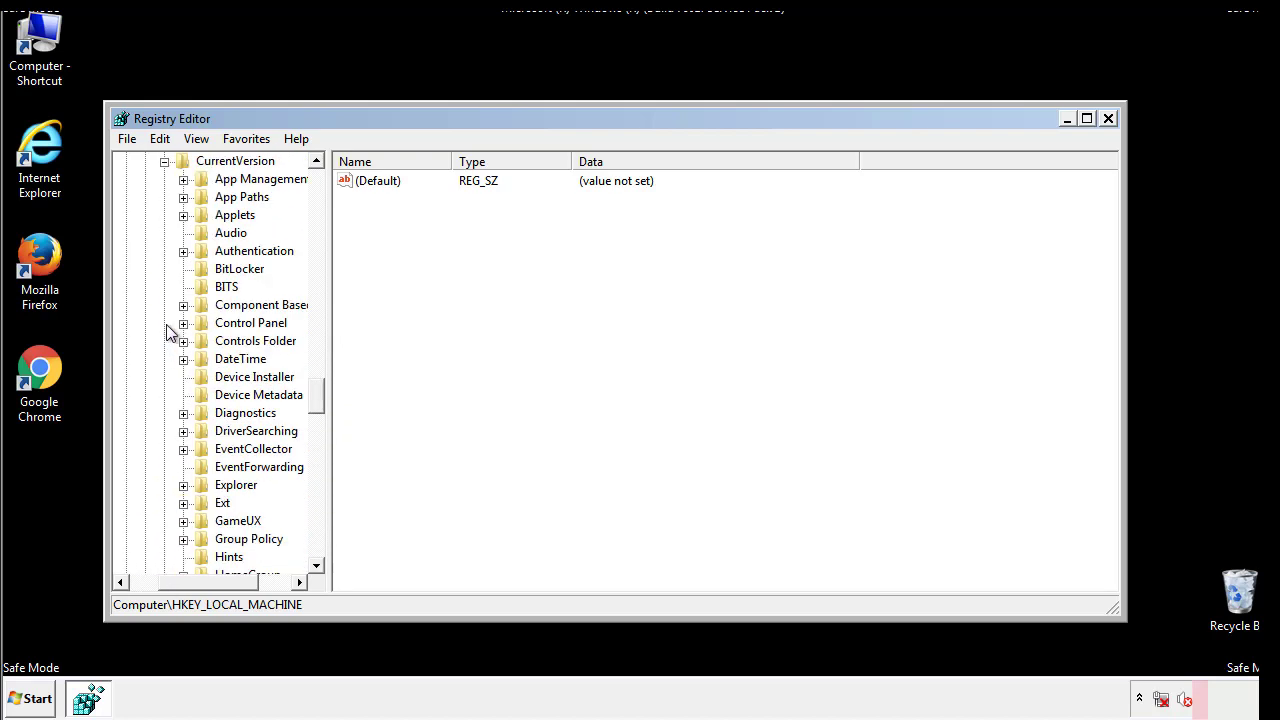
drag(325, 395, 317, 463)
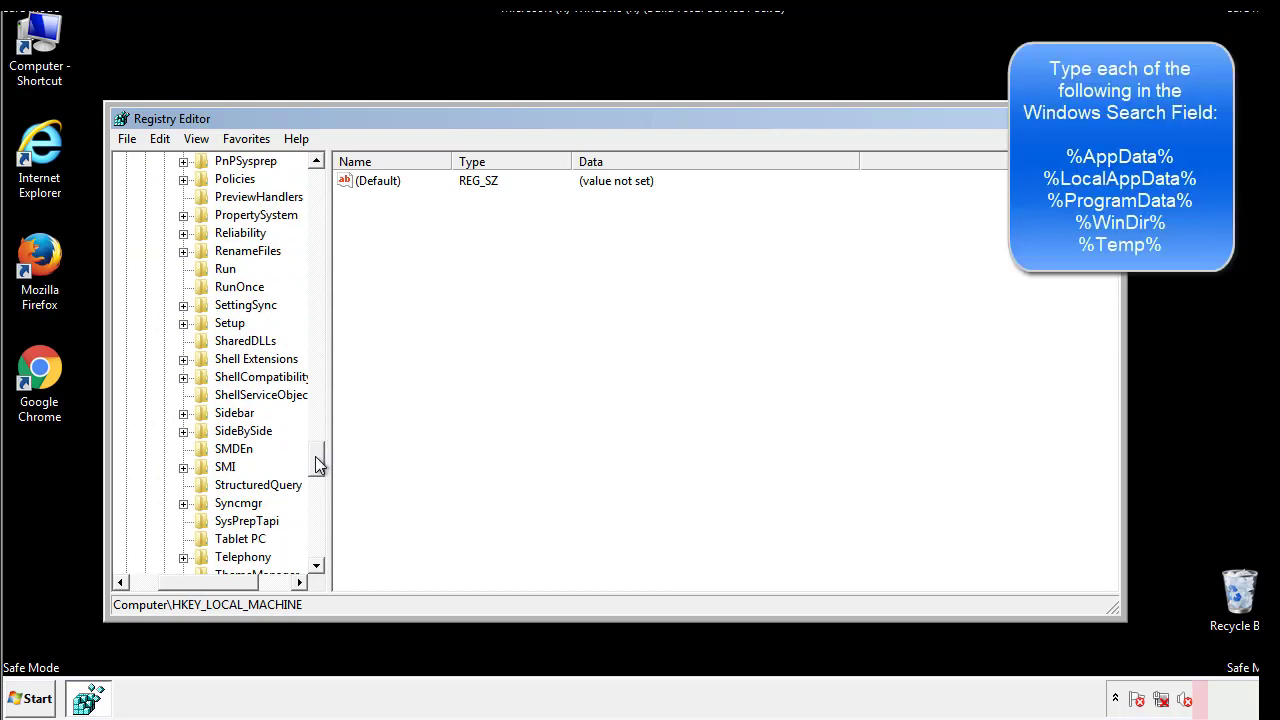
Delete the tappi.loc value from HKLM's CurrentVersion\Run key, leaving only the VMware entry
click(210, 274)
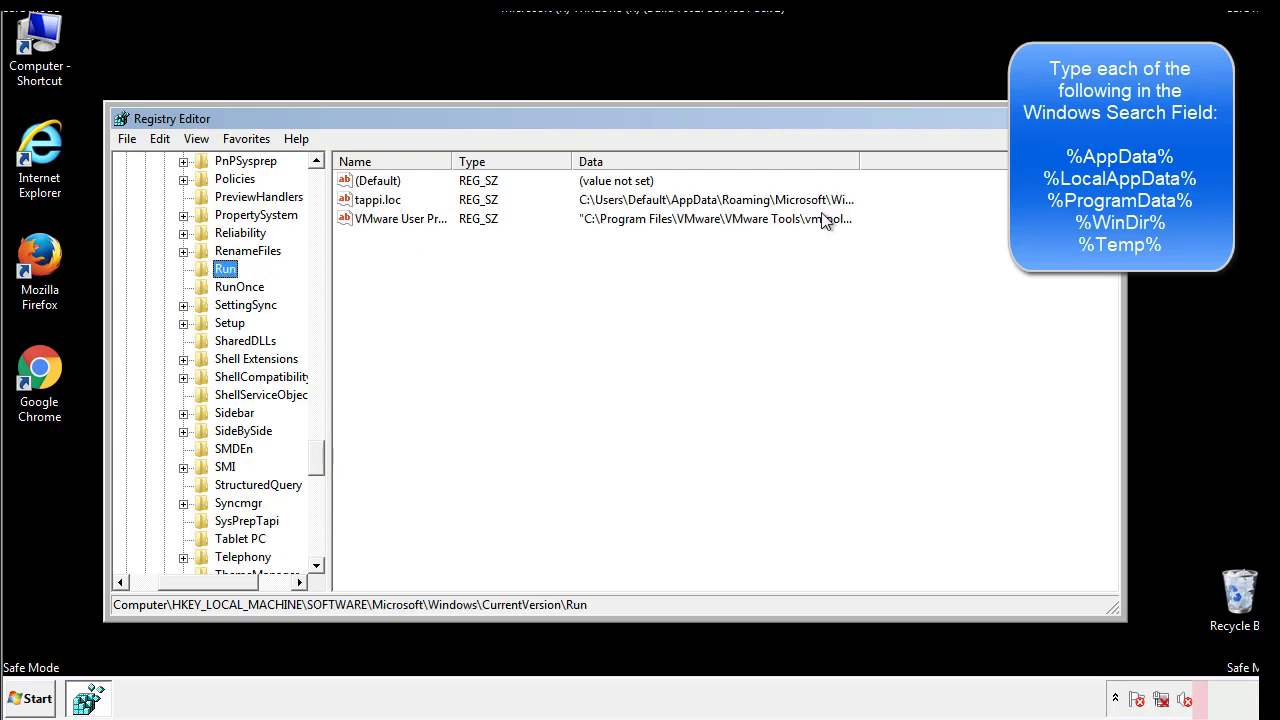
click(378, 205)
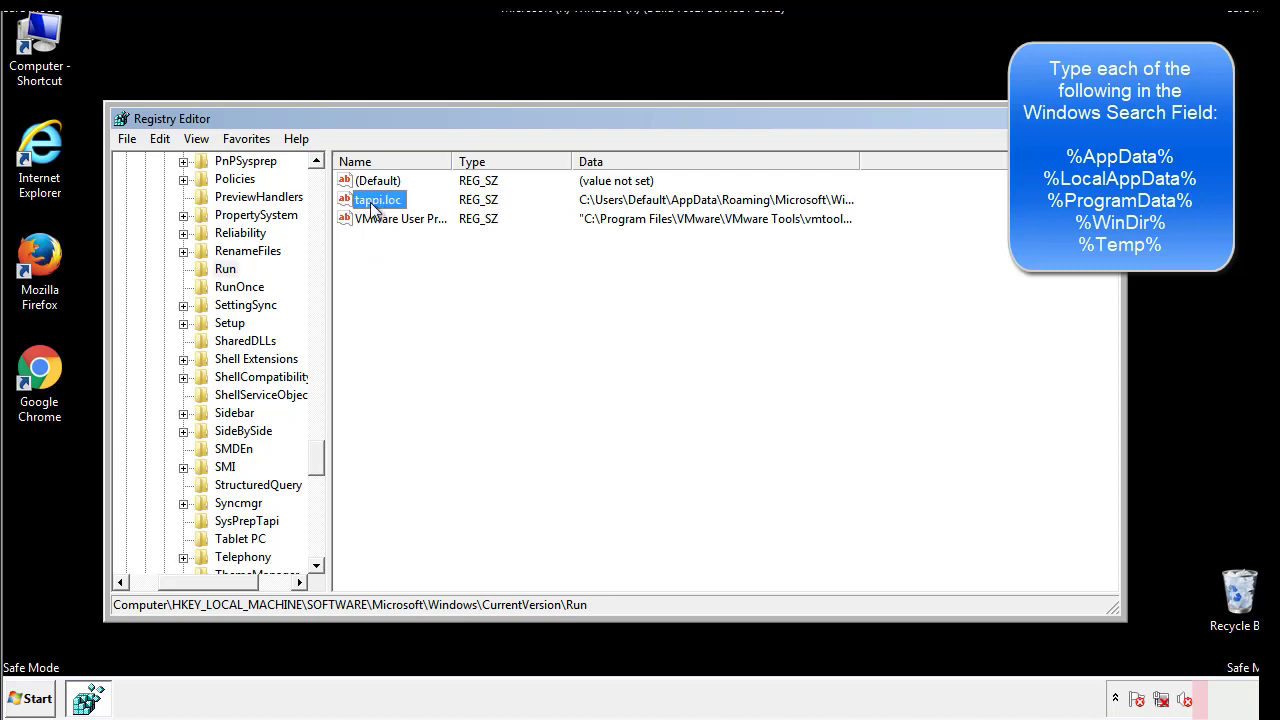
right_click(372, 204)
click(400, 260)
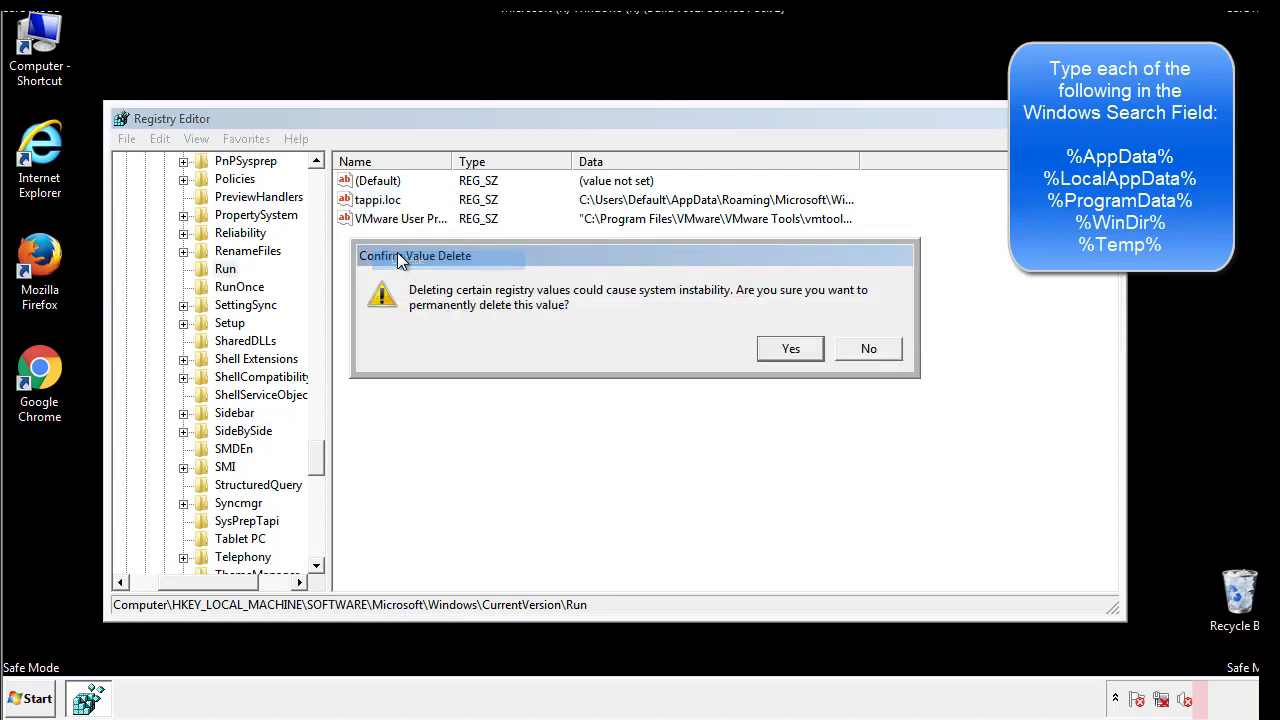
click(778, 349)
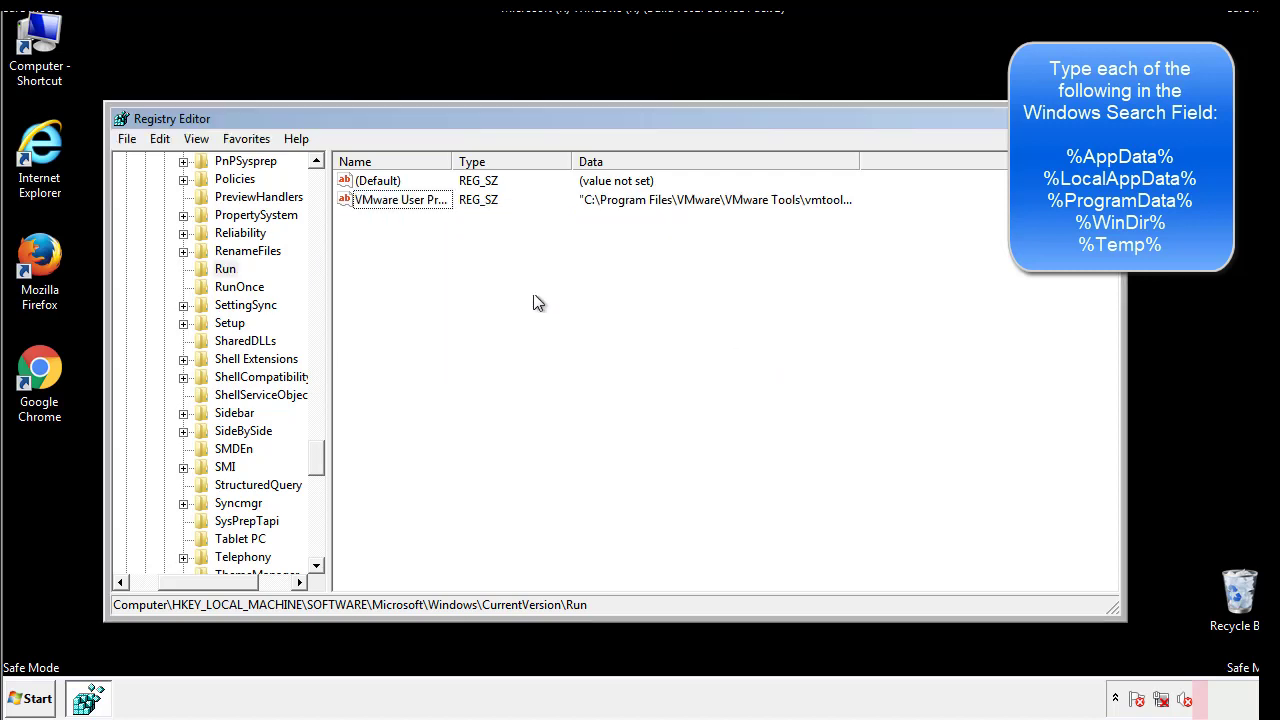
drag(316, 455, 316, 548)
drag(240, 581, 155, 595)
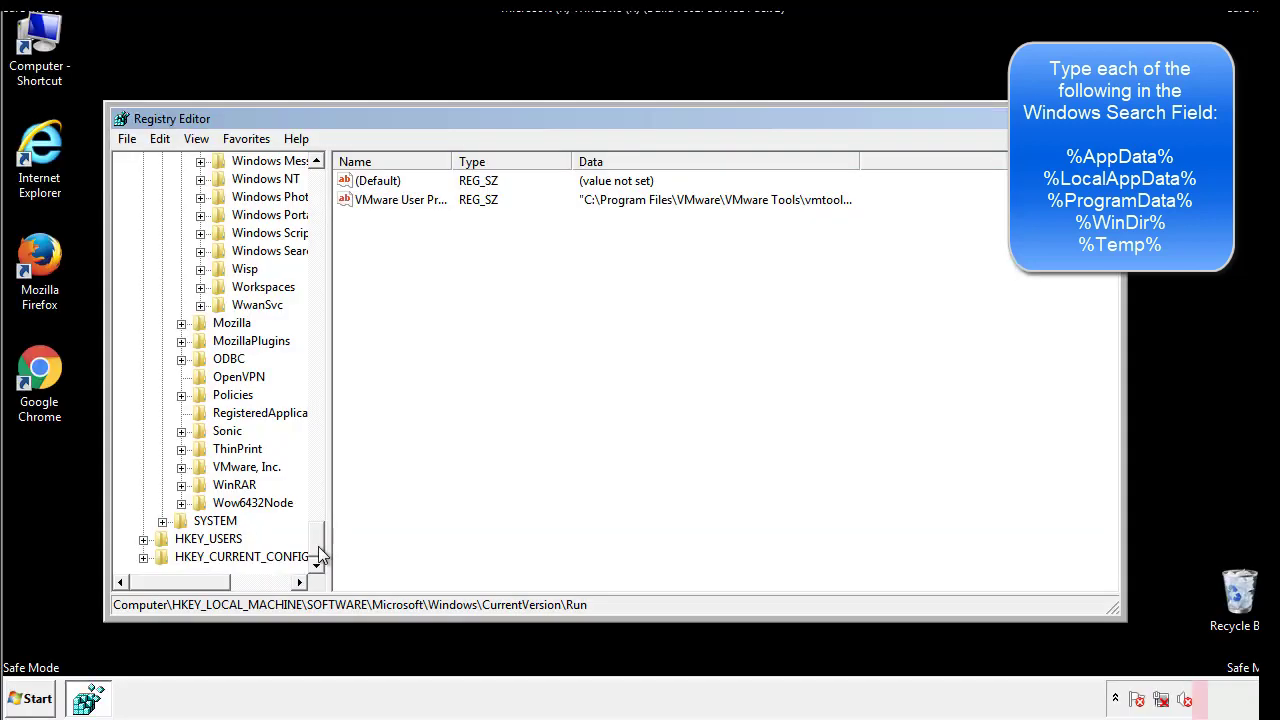
drag(318, 545, 326, 190)
Collapse HKEY_LOCAL_MACHINE and expand HKEY_CURRENT_USER\Software\Microsoft\Windows\CurrentVersion
click(143, 215)
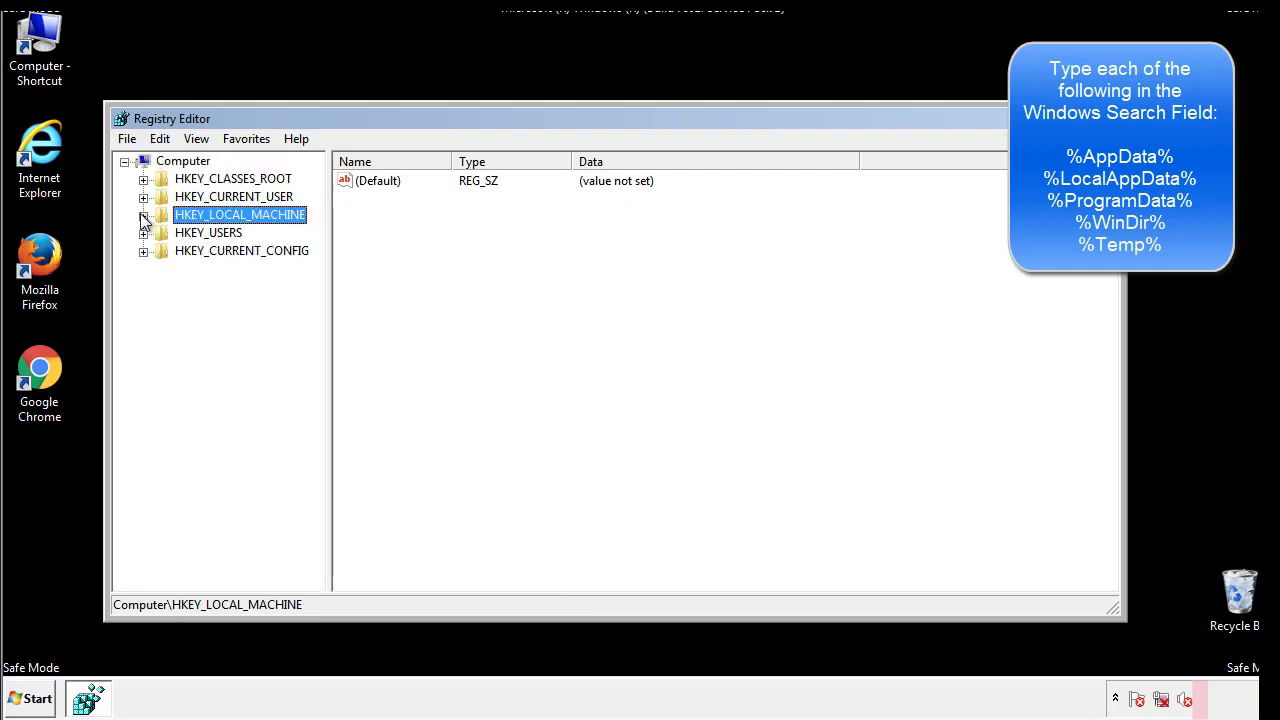
click(143, 198)
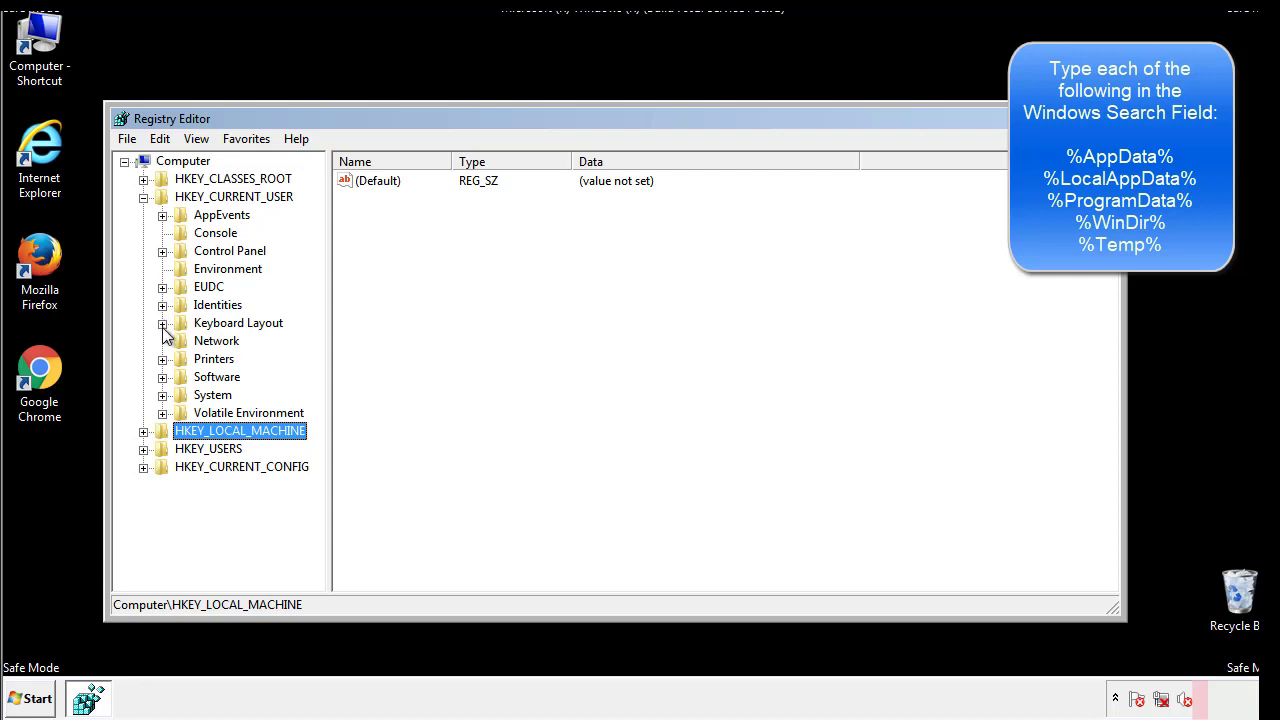
click(162, 377)
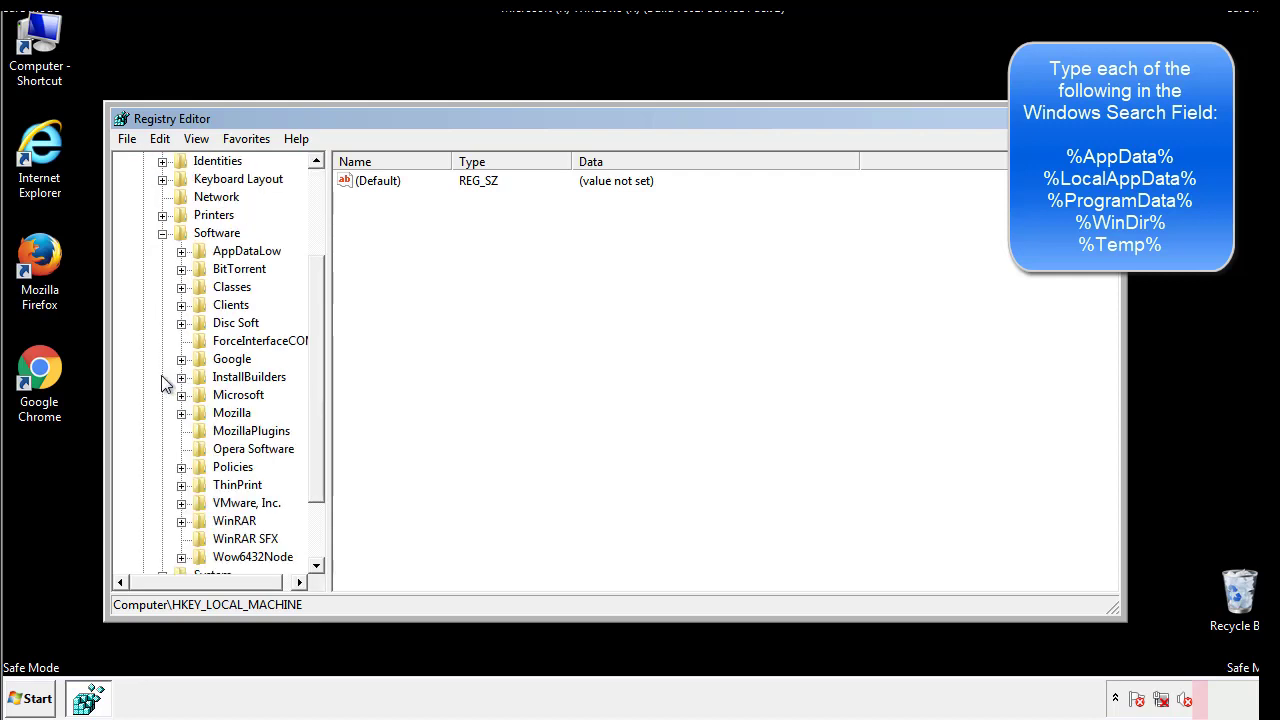
drag(314, 363, 314, 381)
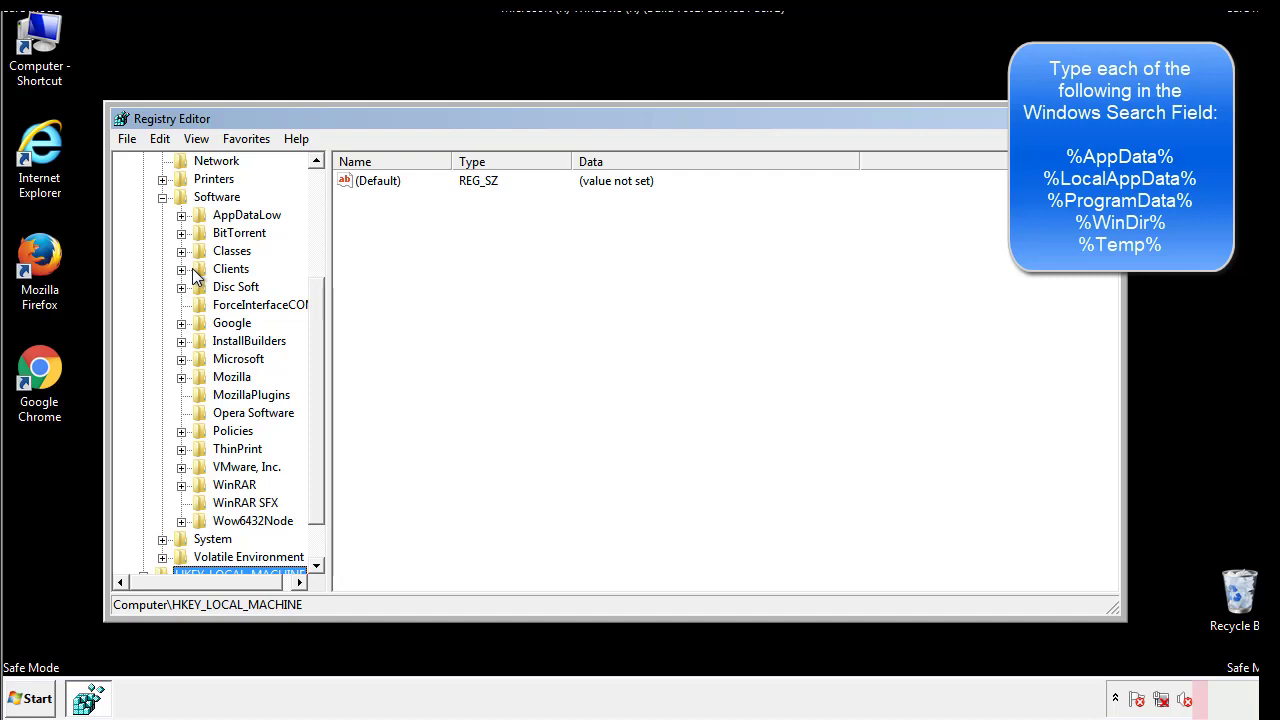
click(181, 362)
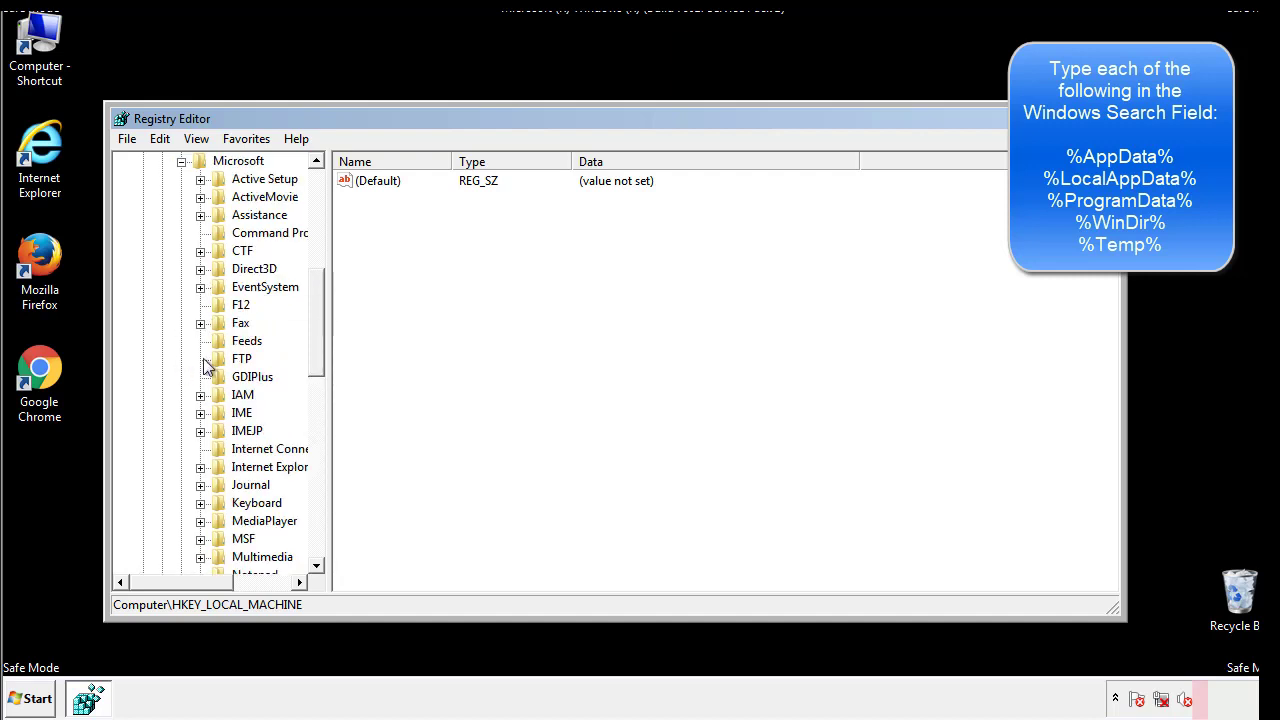
drag(314, 309, 318, 425)
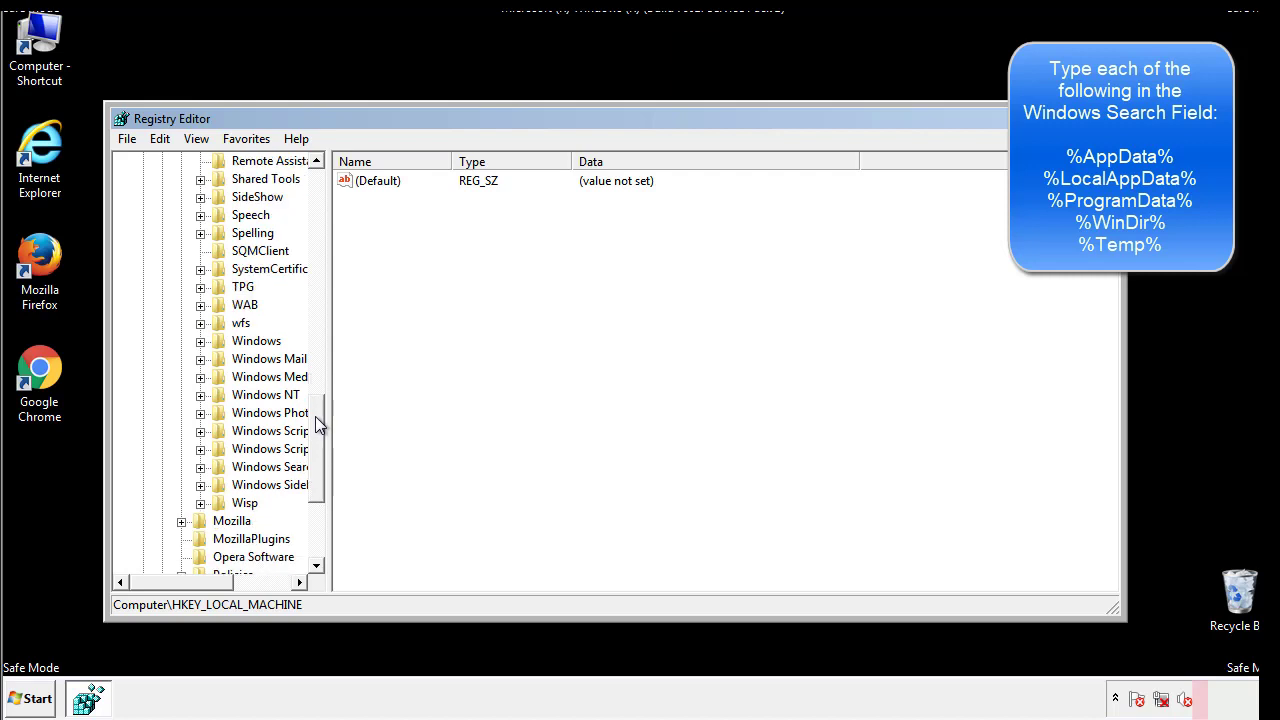
click(201, 341)
click(219, 359)
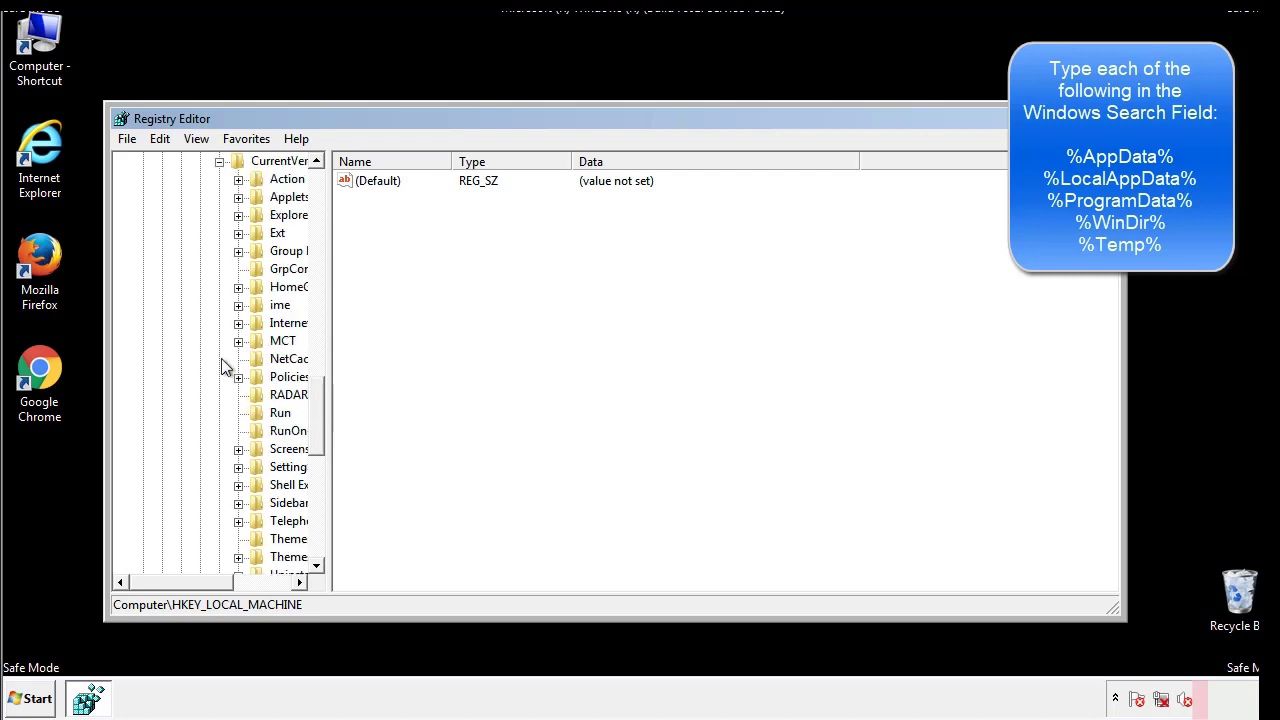
drag(195, 589, 225, 582)
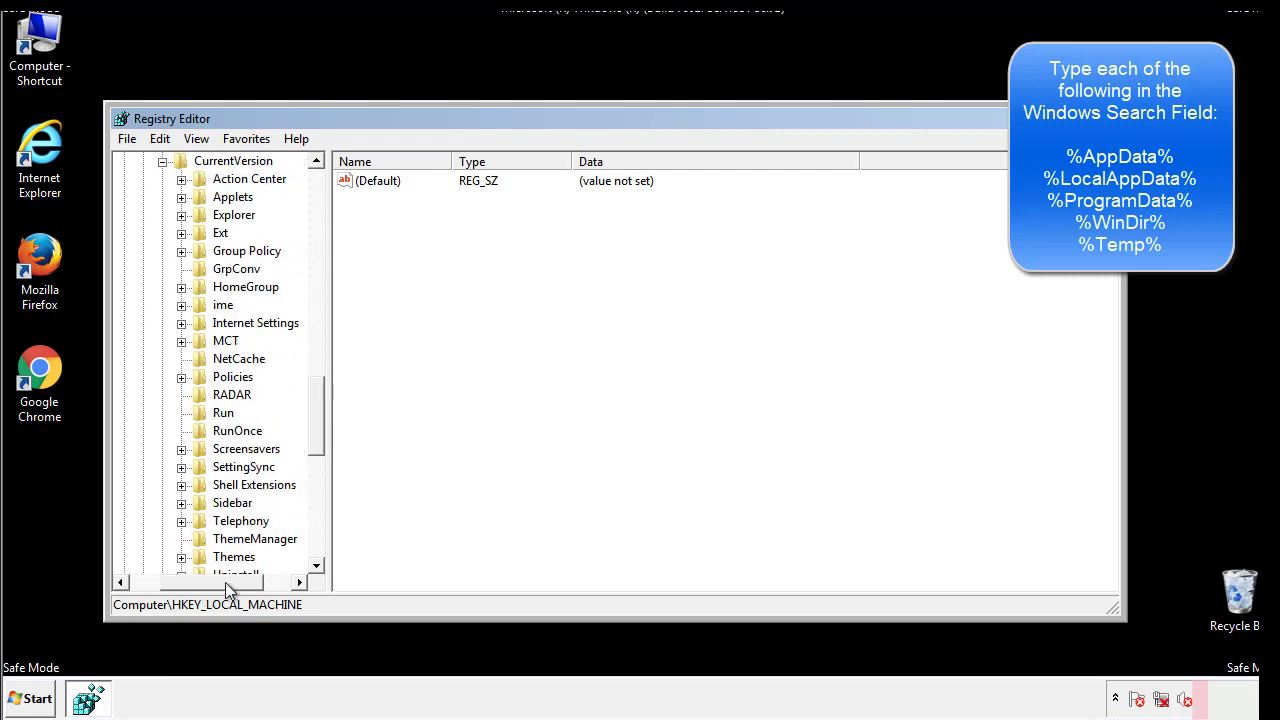
Inspect the current user's Run key, holding only DAEMON Tools, then collapse the Windows key
click(220, 410)
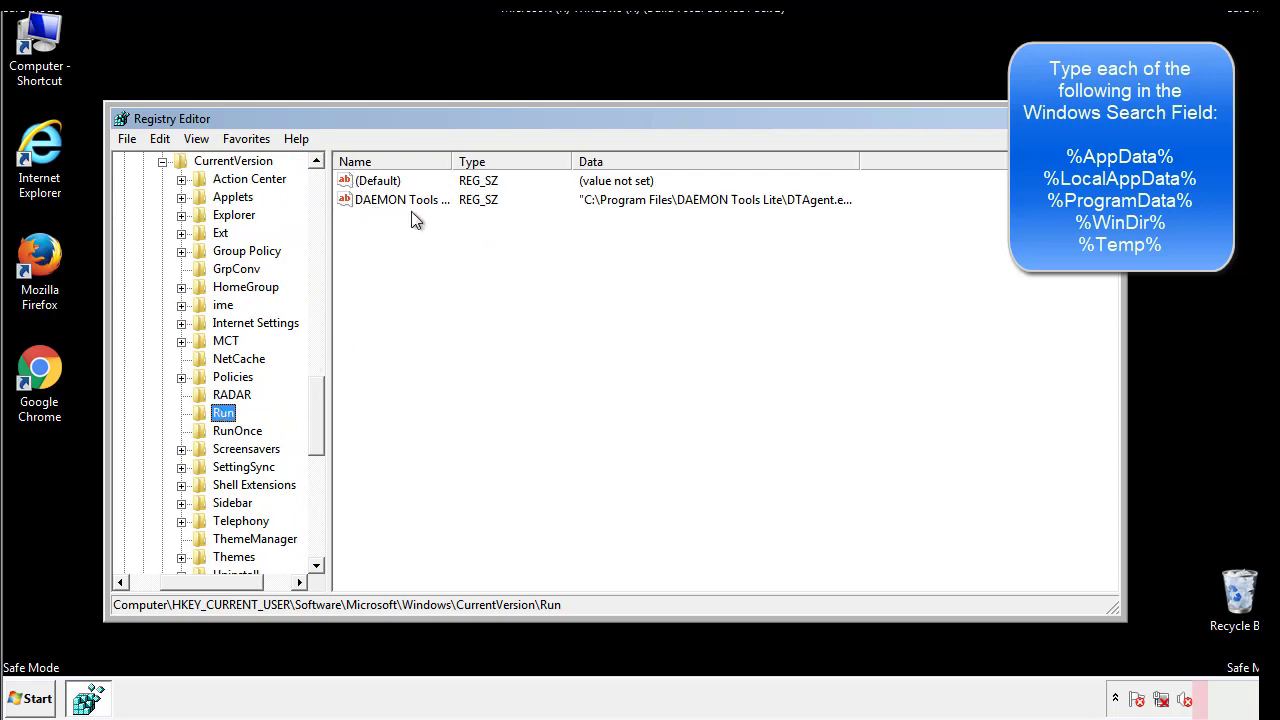
click(546, 232)
drag(373, 290, 455, 225)
drag(212, 579, 180, 581)
drag(320, 439, 316, 422)
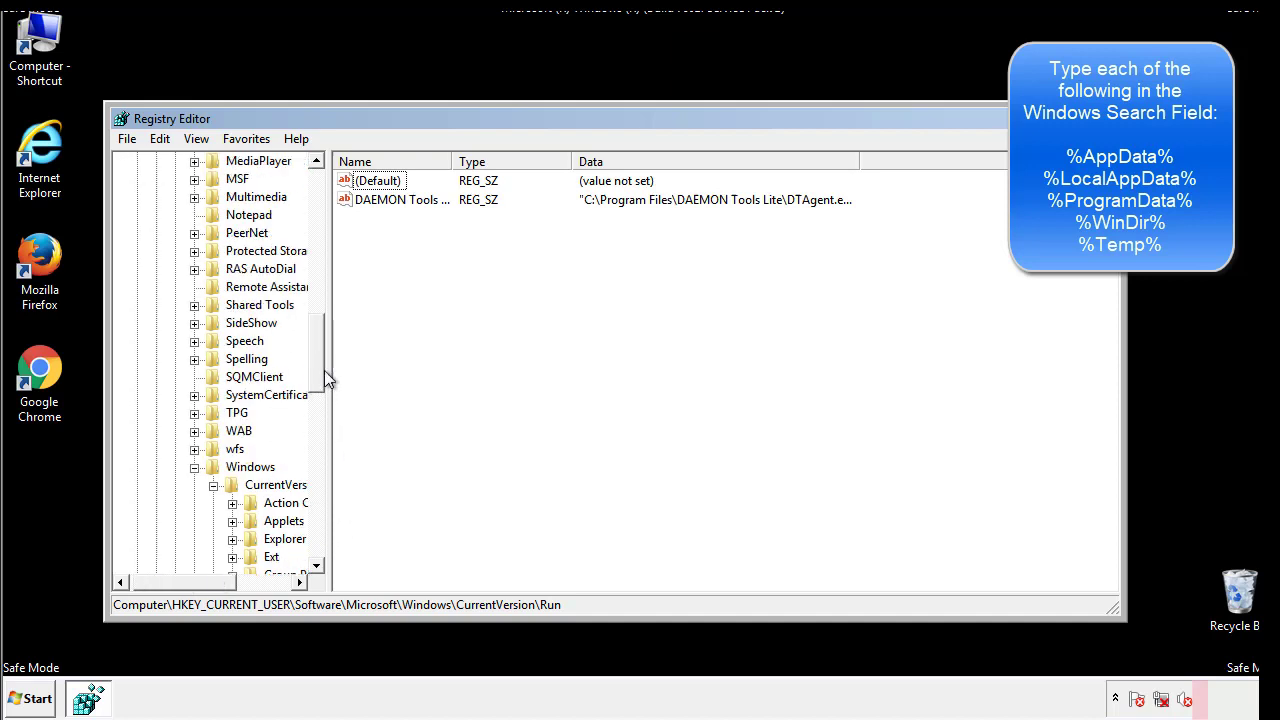
click(194, 467)
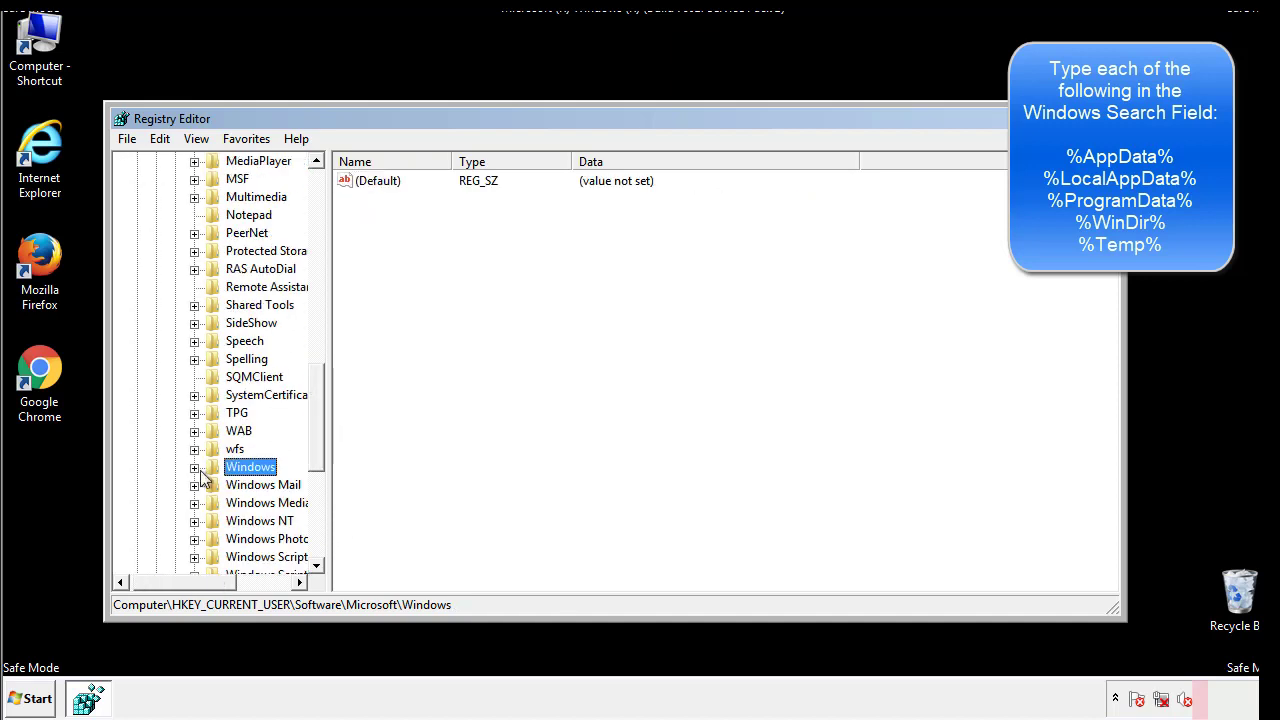
drag(321, 445, 322, 247)
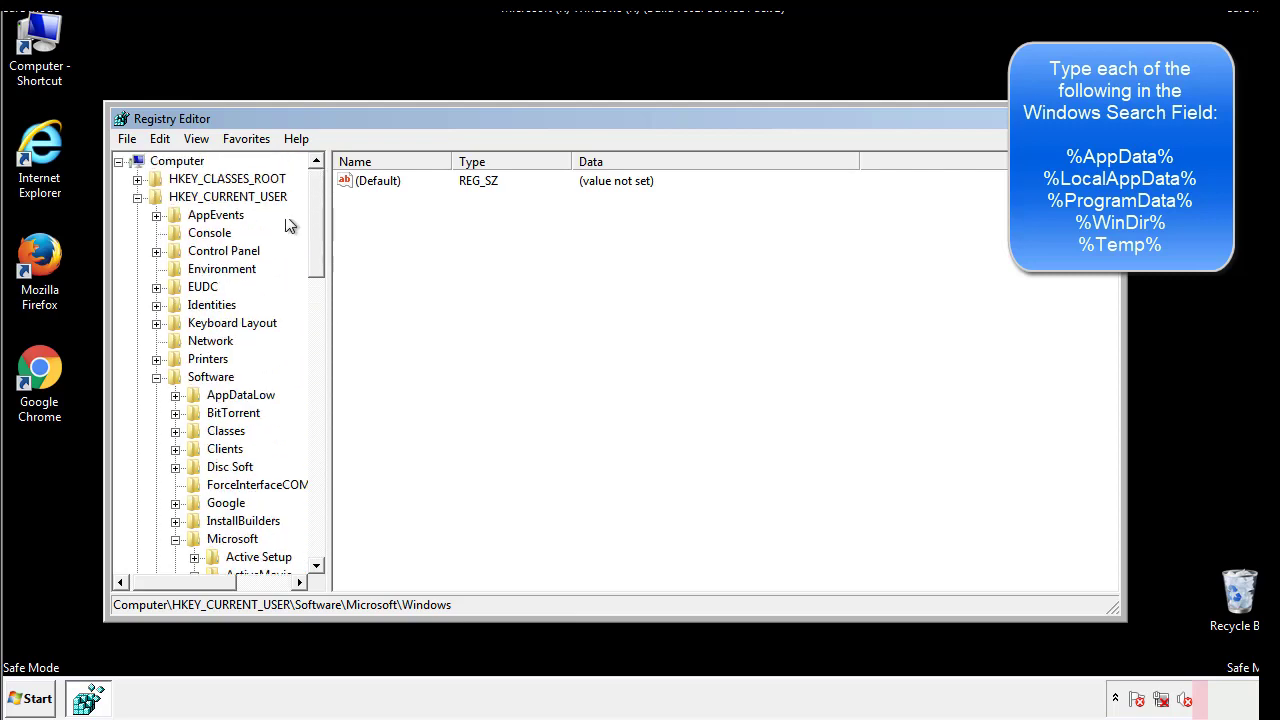
Search the registry for %temp% via Edit > Find, landing on the Temporary Files cleanup key
click(162, 140)
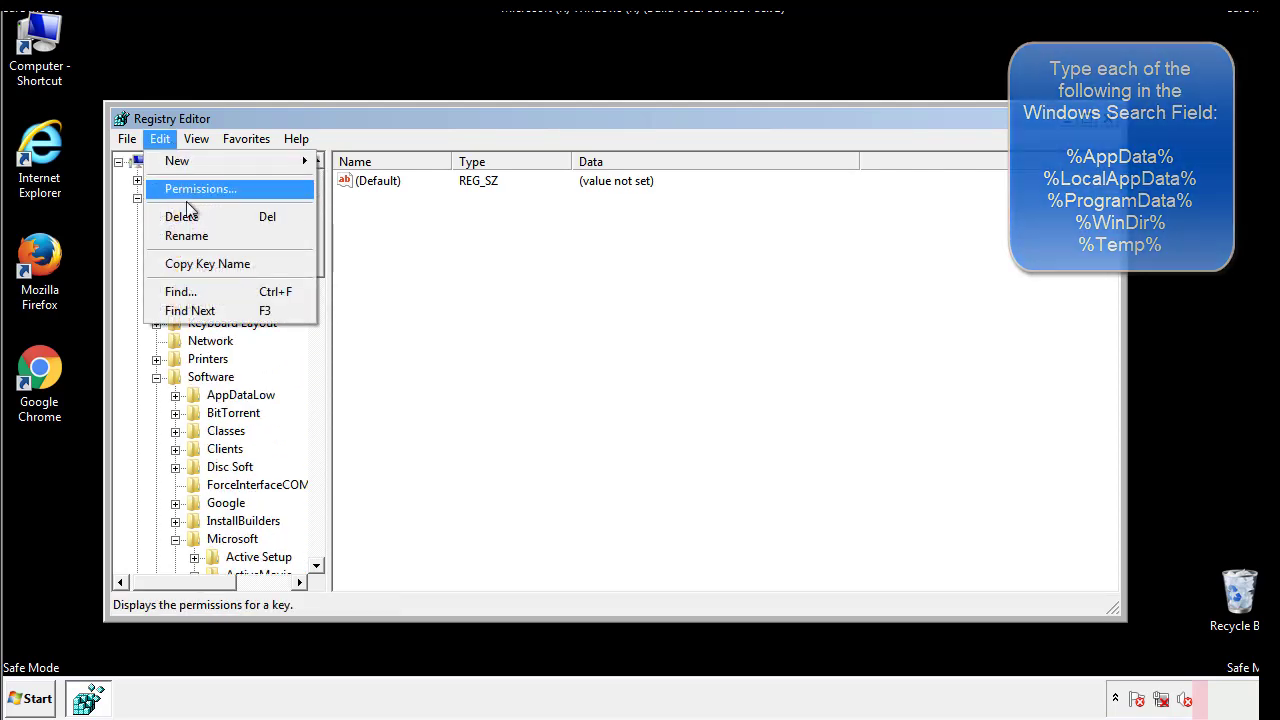
click(180, 291)
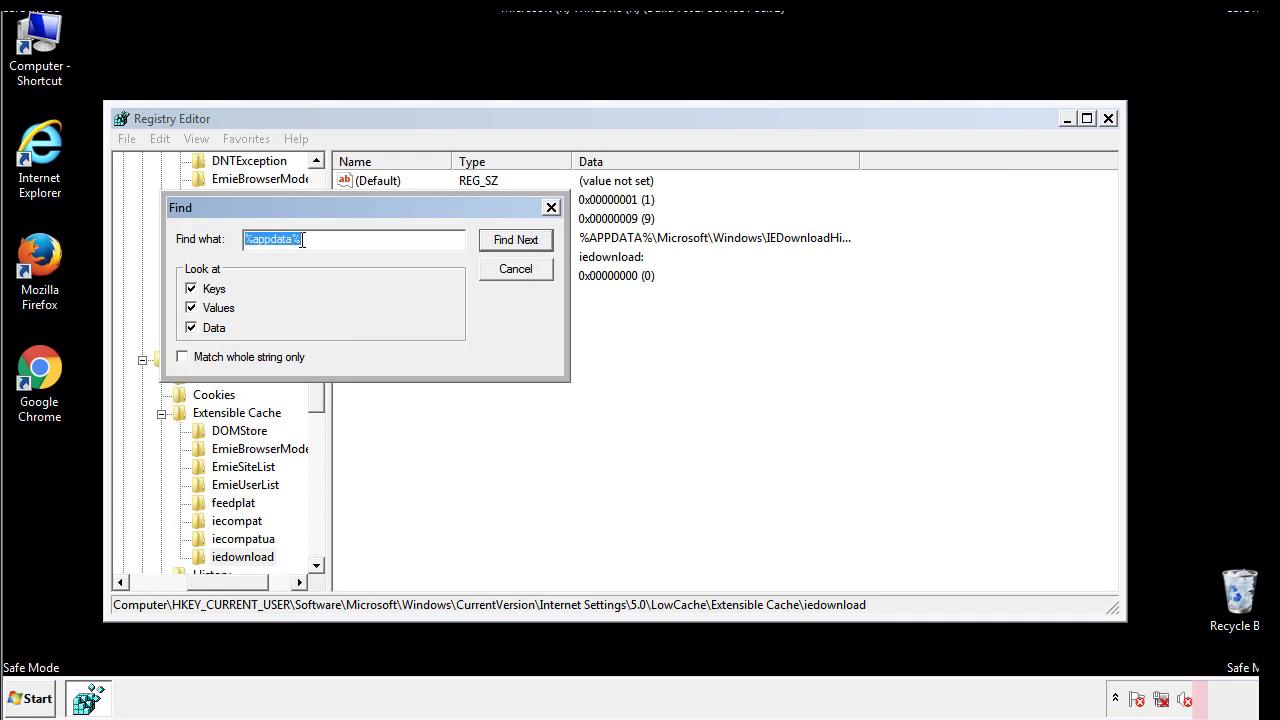
text(%temp%)
key(Return)
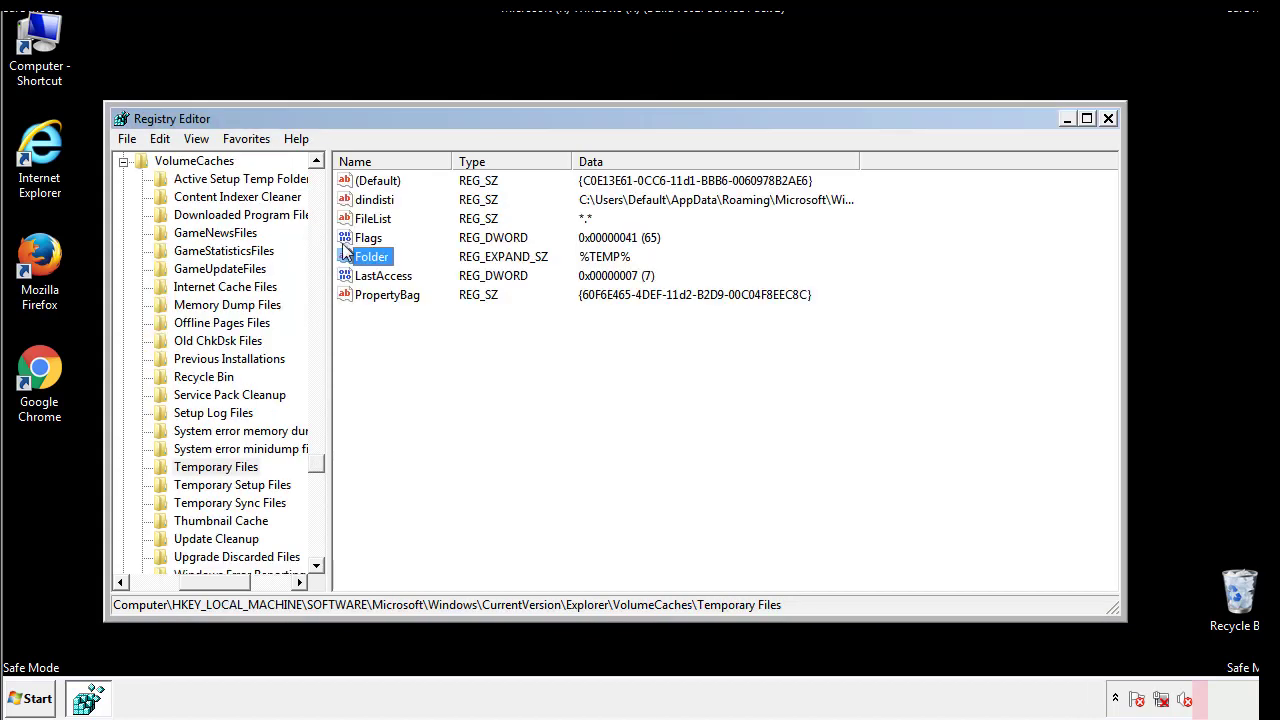
Delete every value in the Temporary Files key, leaving an unset default, and close Registry Editor
click(522, 345)
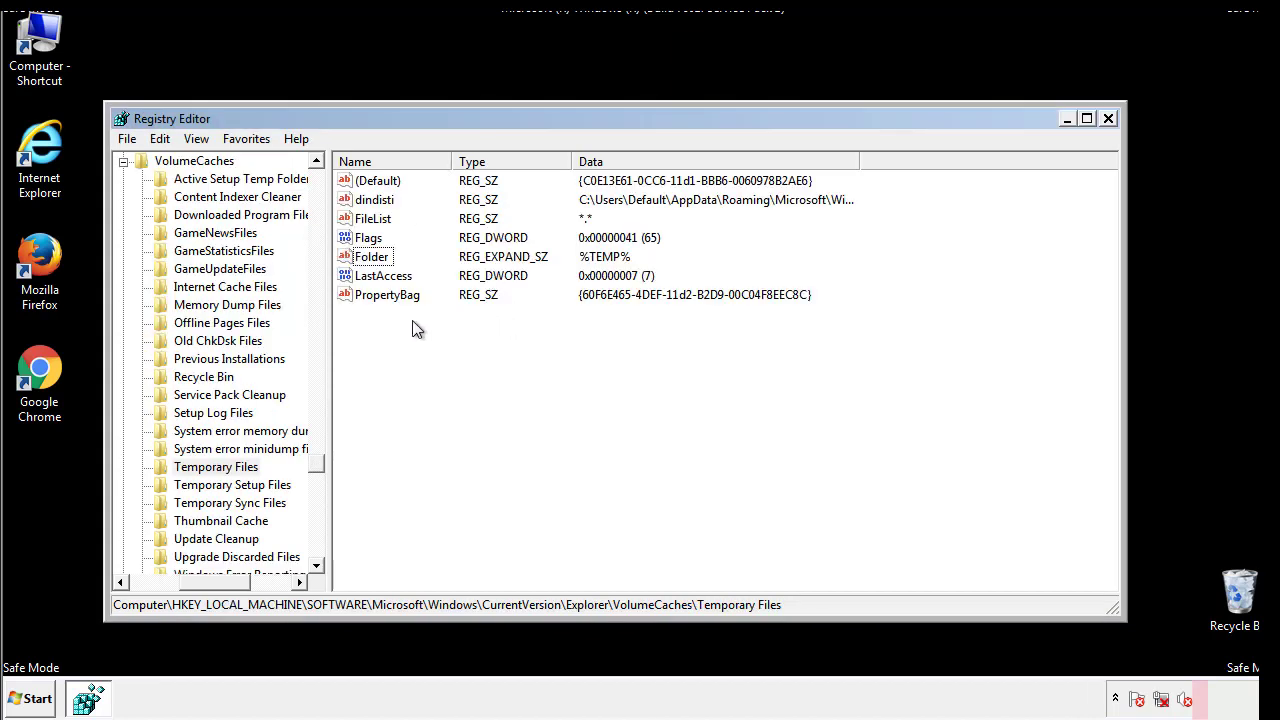
drag(412, 324, 364, 185)
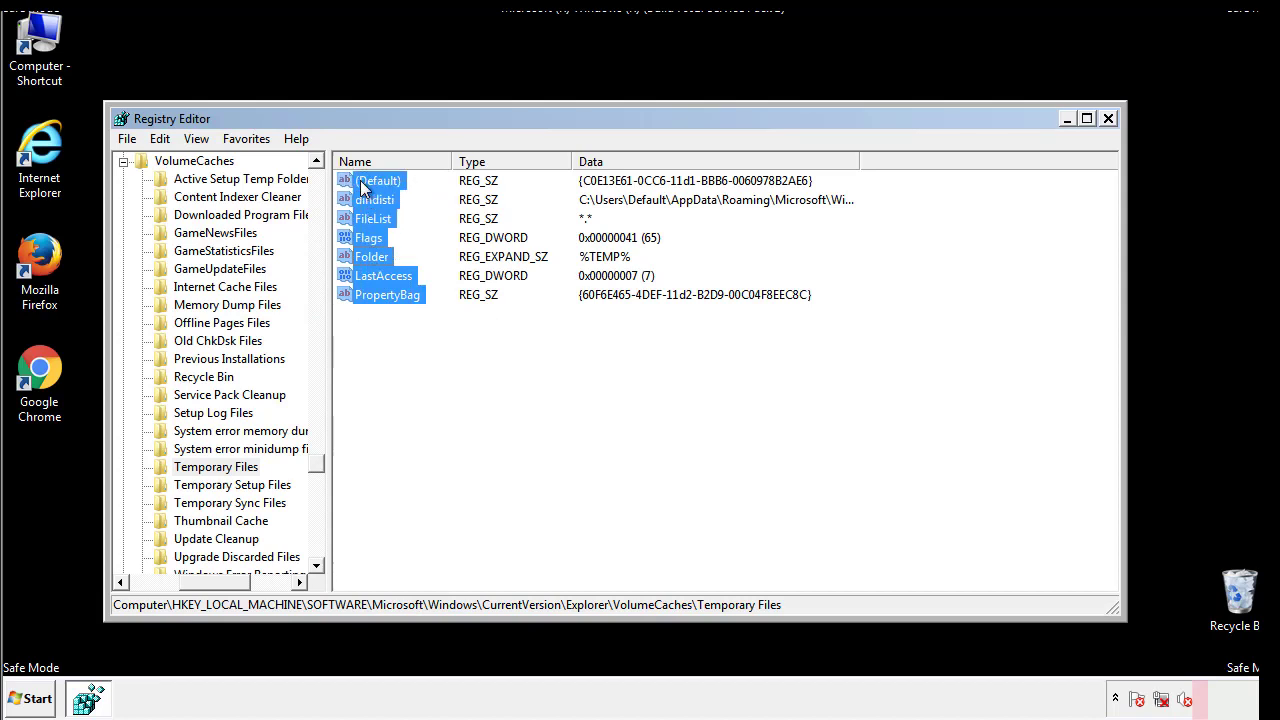
right_click(364, 187)
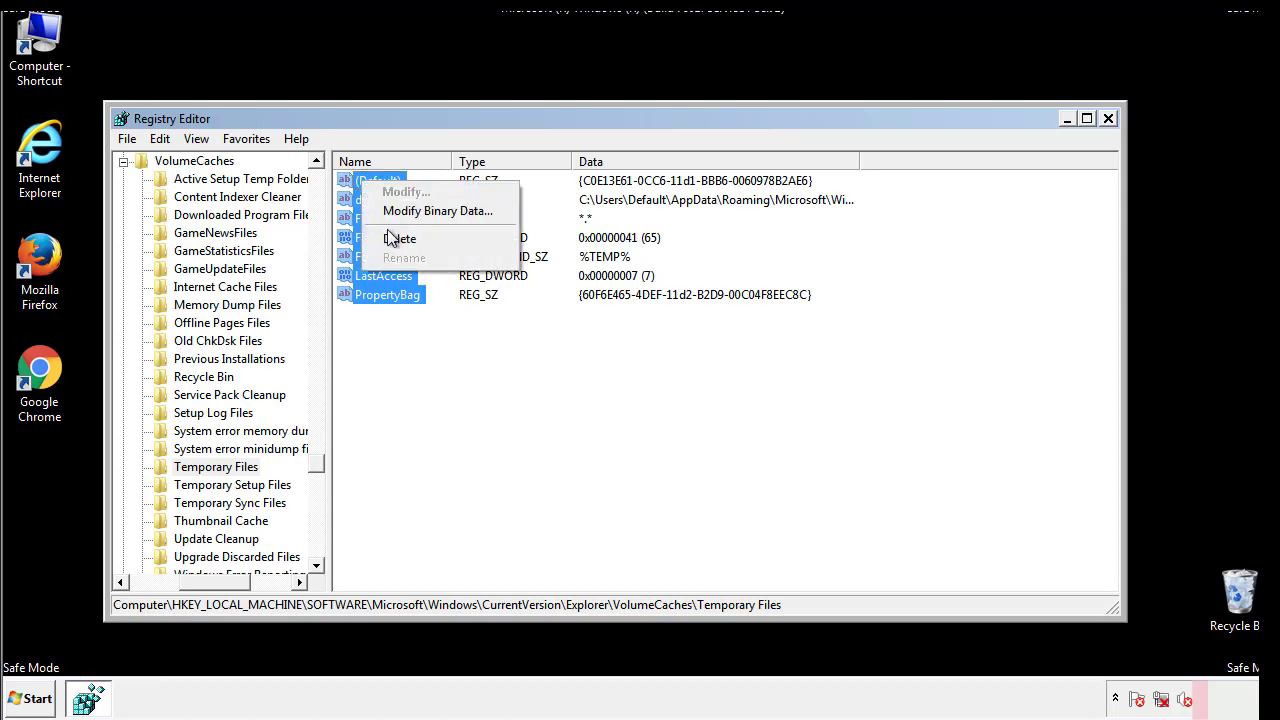
click(389, 237)
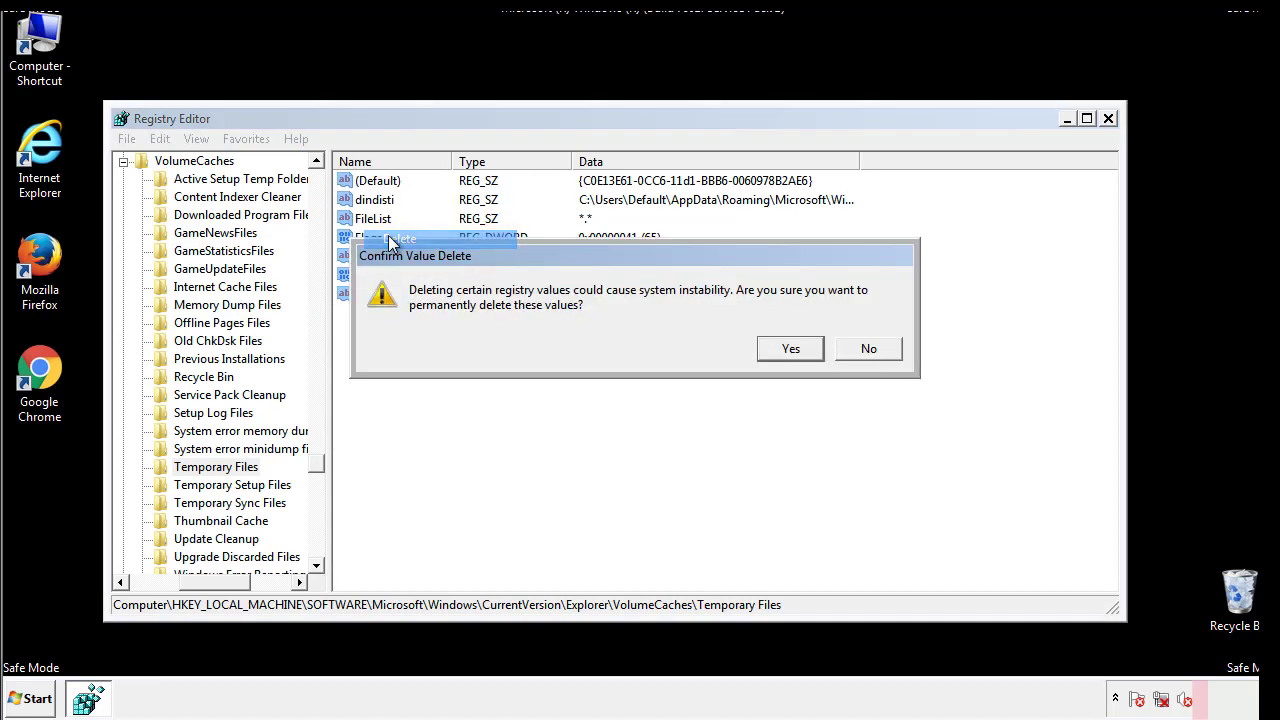
click(790, 348)
click(446, 245)
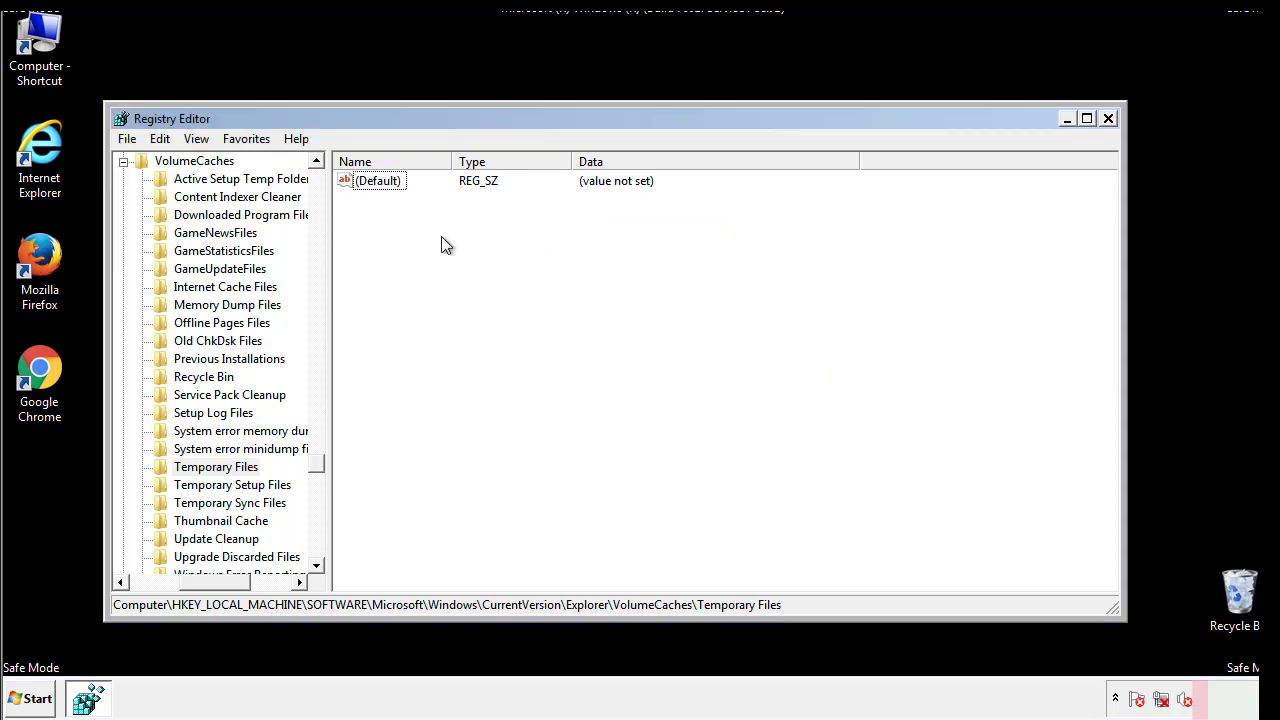
click(1110, 119)
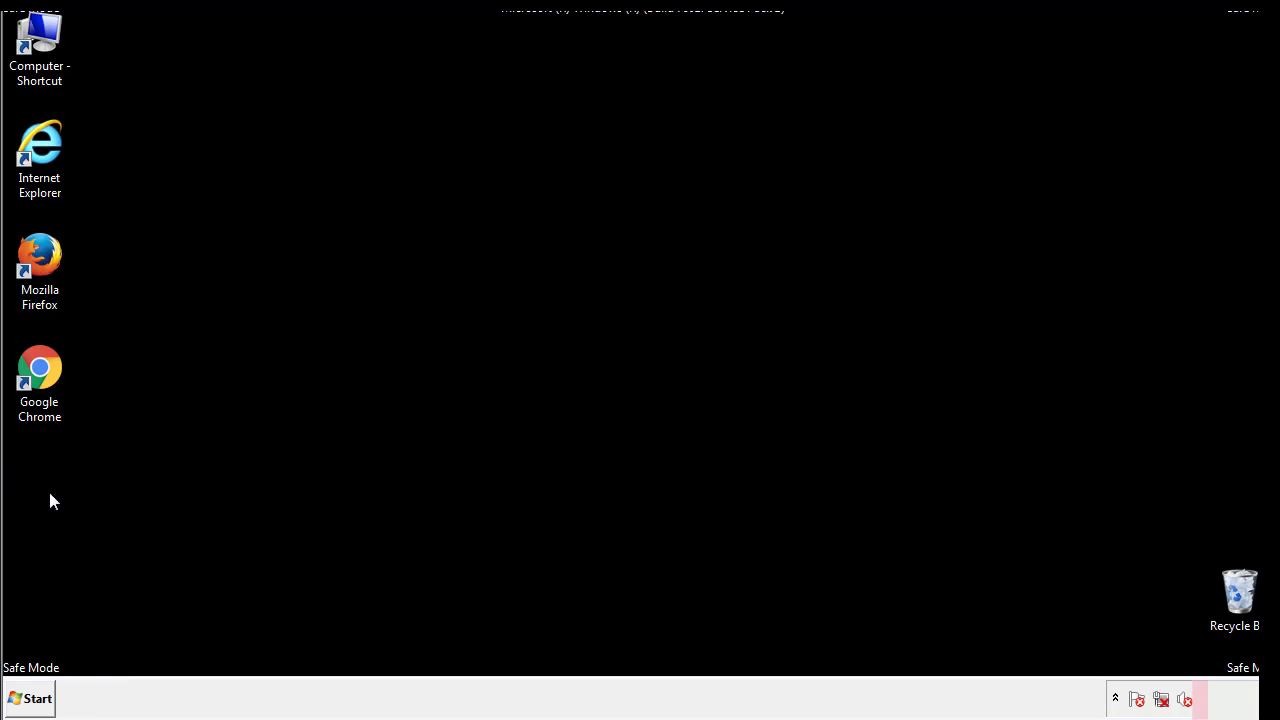
Launch System Configuration by searching 'msconfig' from the Start menu
click(25, 705)
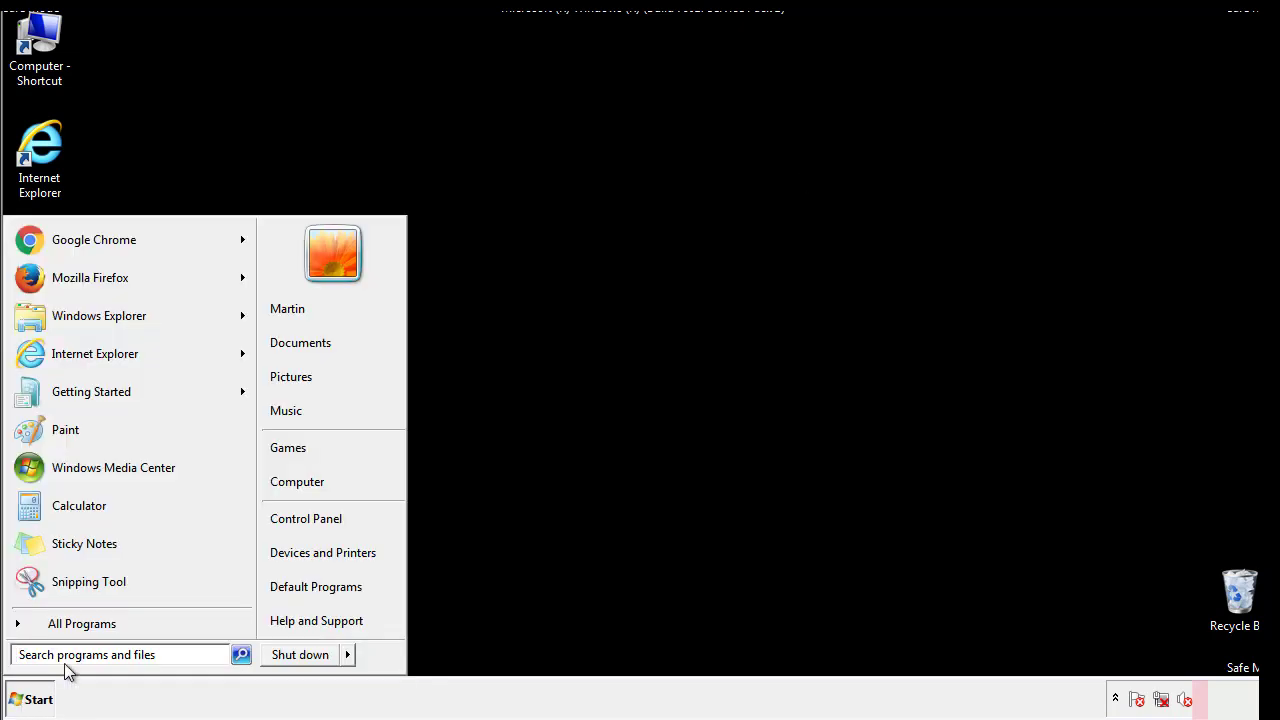
text(mscon)
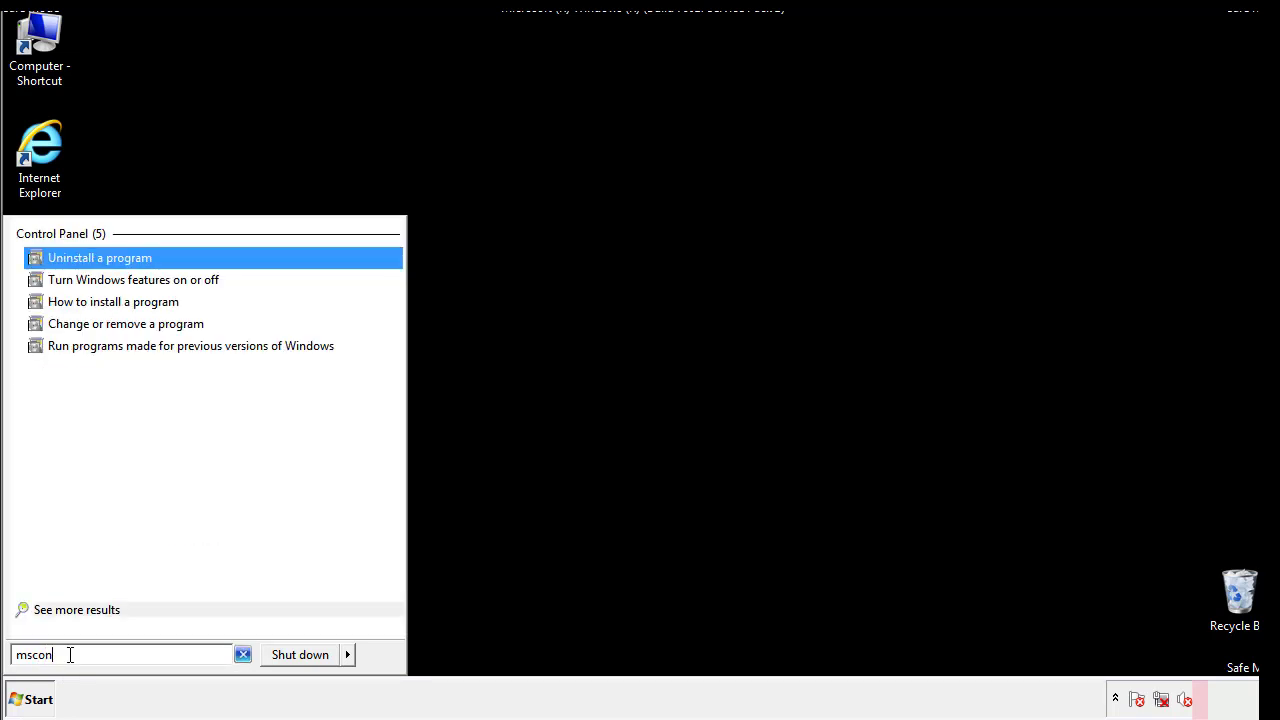
text(fig)
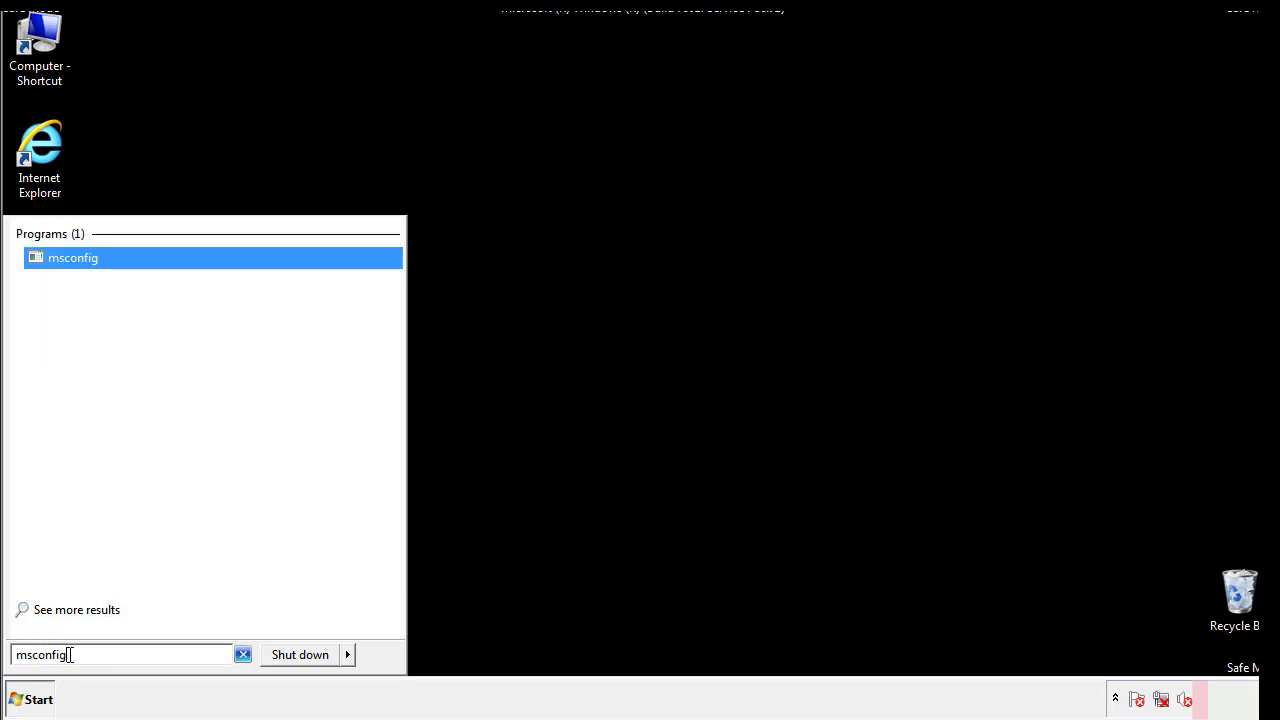
key(Return)
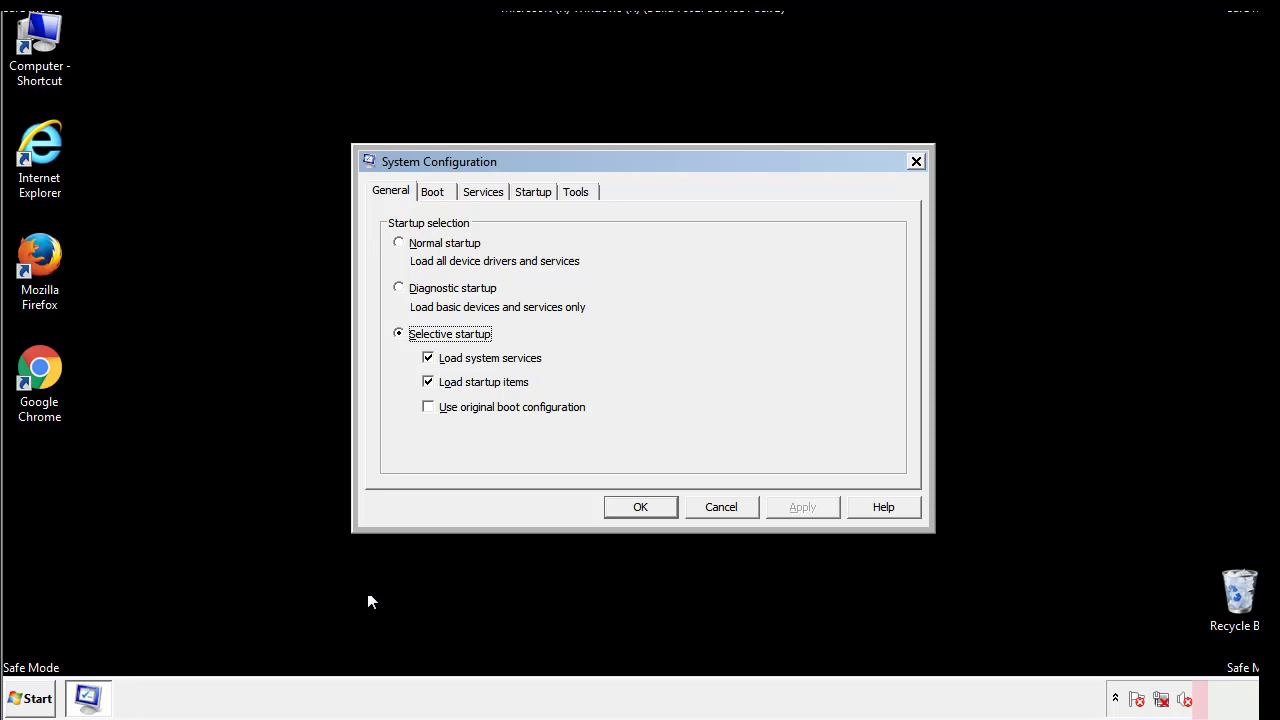
Clear Safe boot on the Boot tab, apply and save it, then restart the computer
click(436, 191)
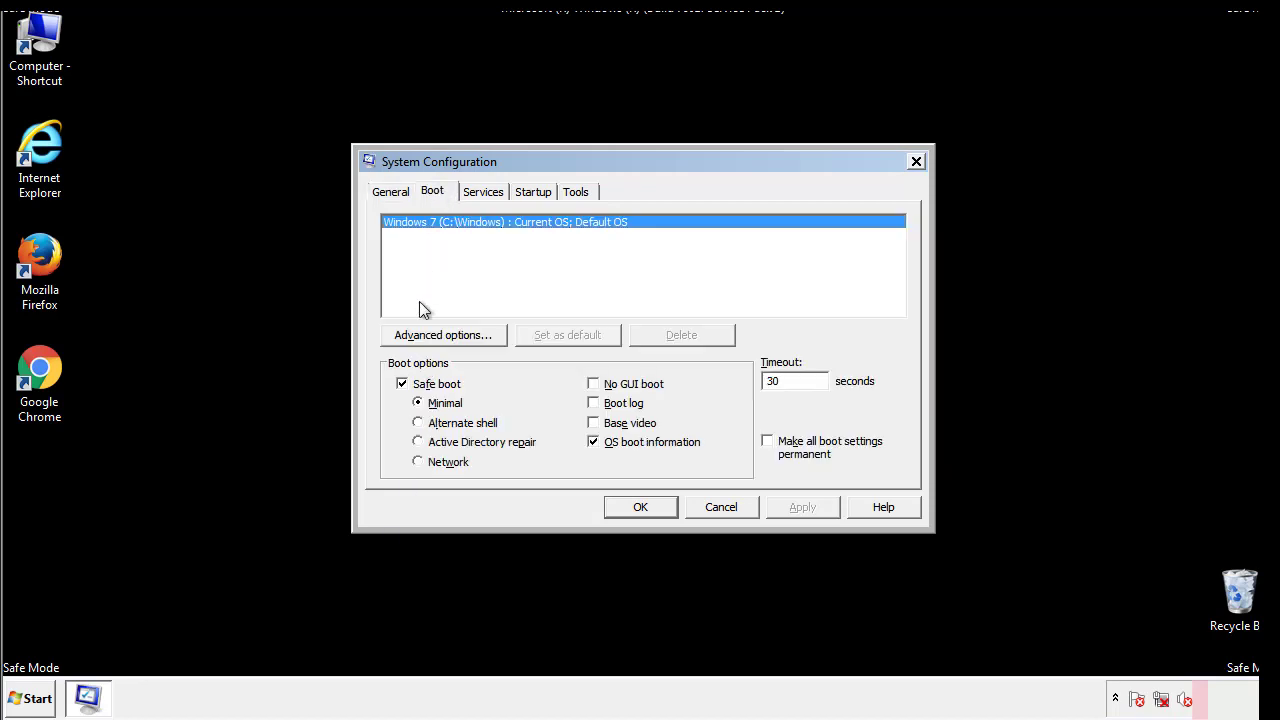
click(406, 388)
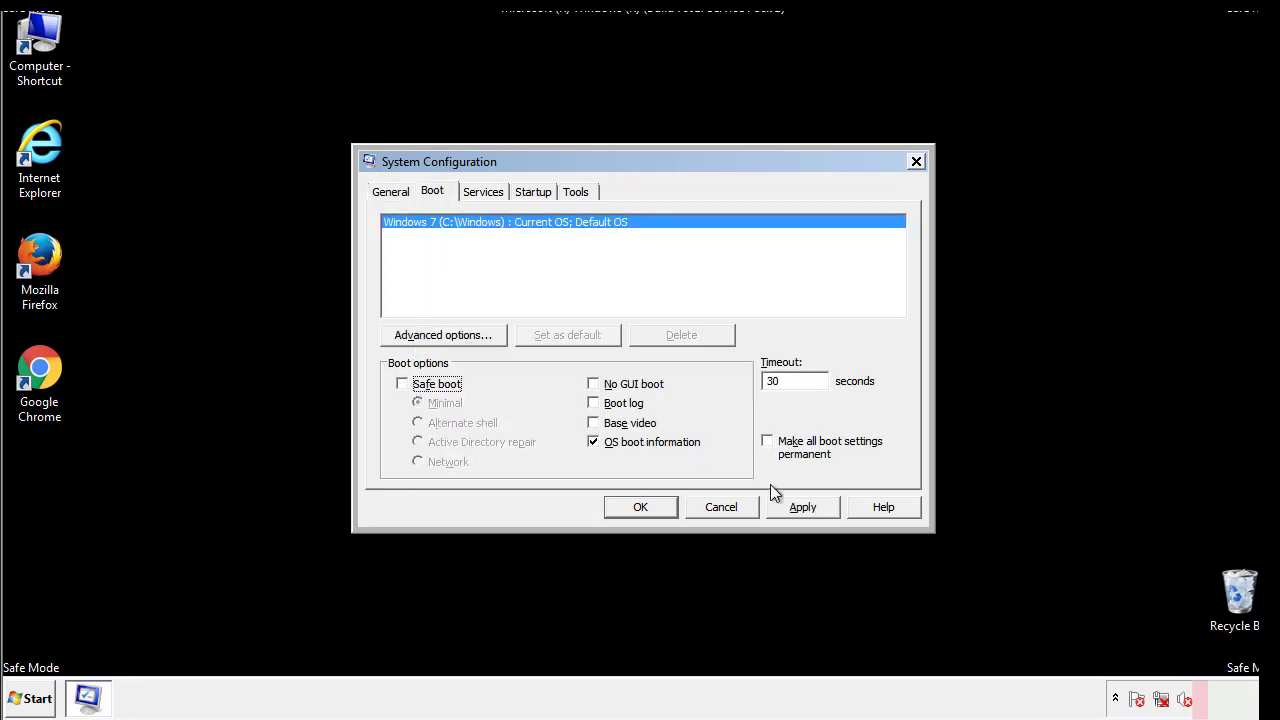
click(805, 506)
click(638, 507)
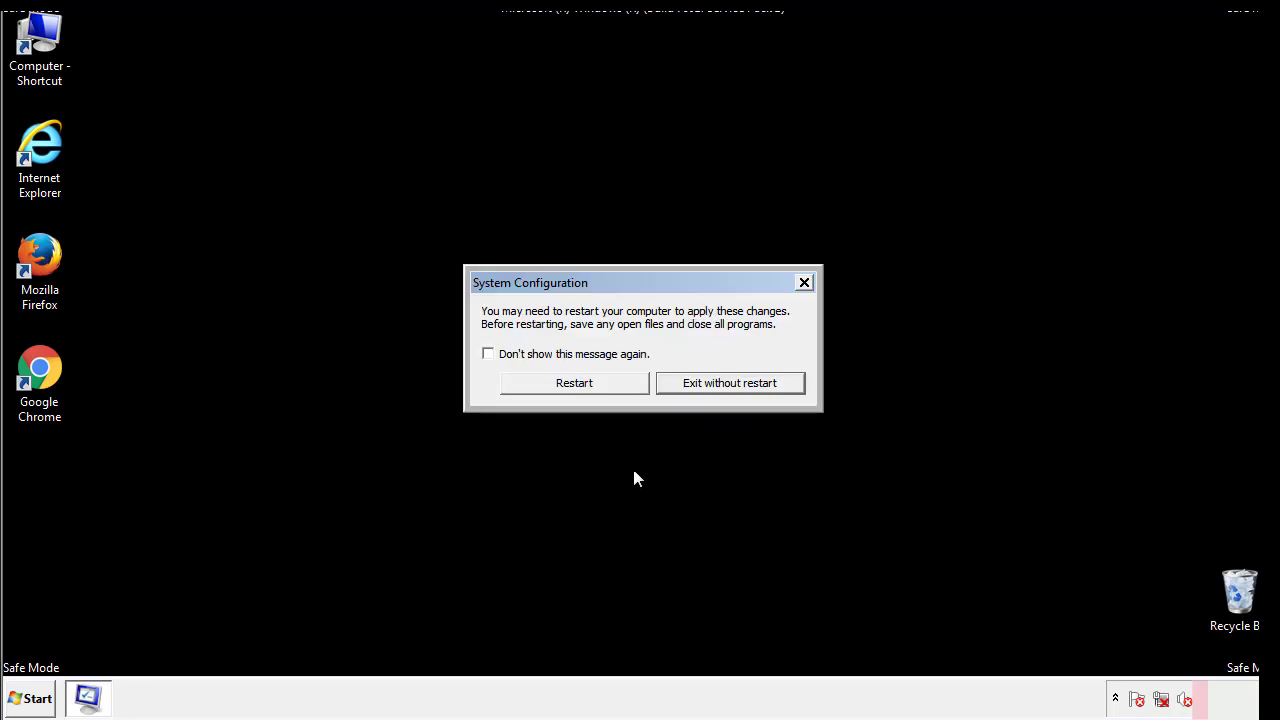
click(592, 390)
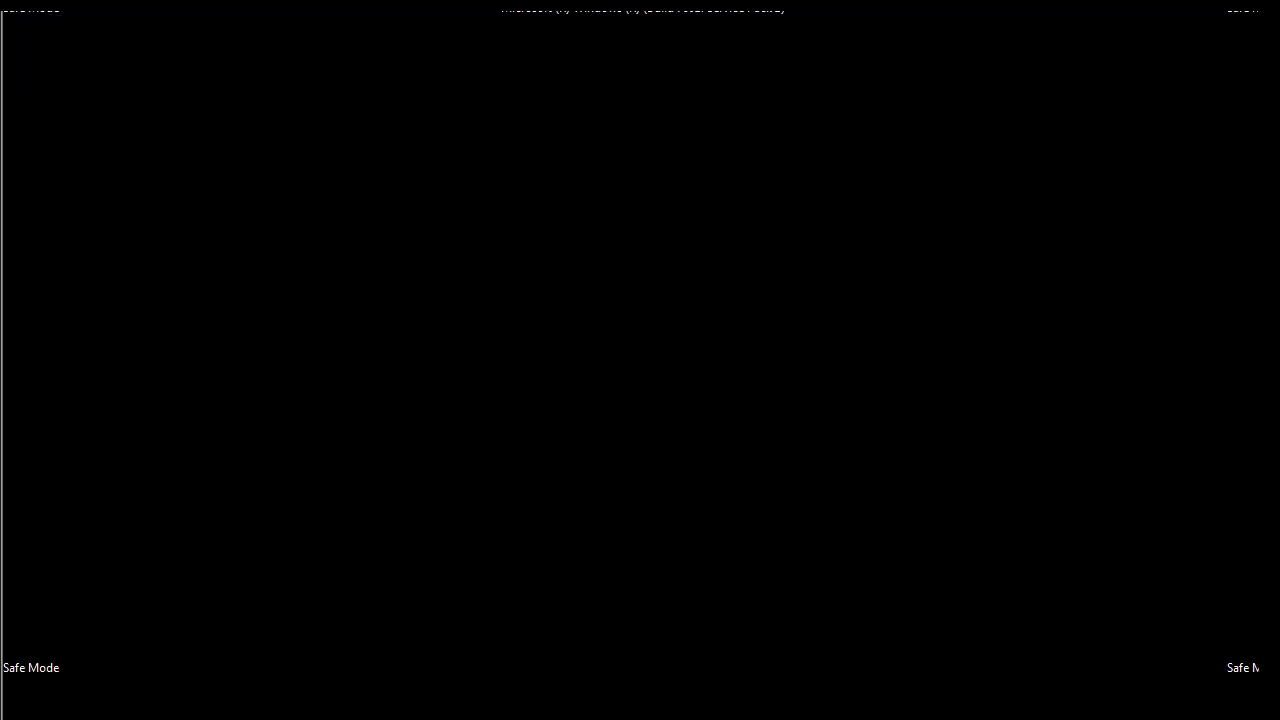